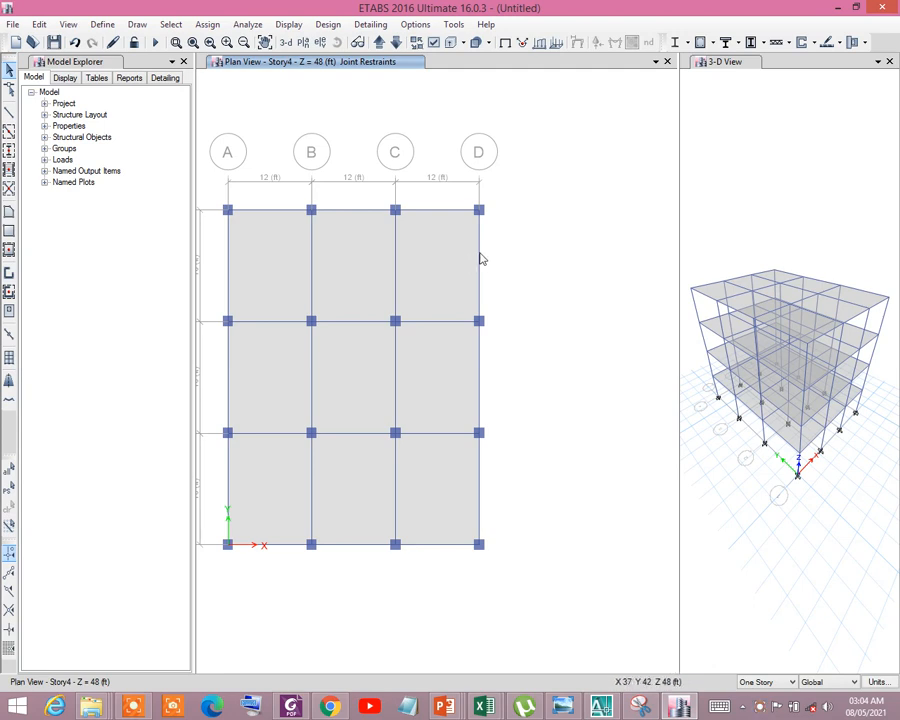
Hide the floors, beams and columns in the Story4 plan view.
scroll(474, 257, up, 2)
scroll(448, 277, down, 2)
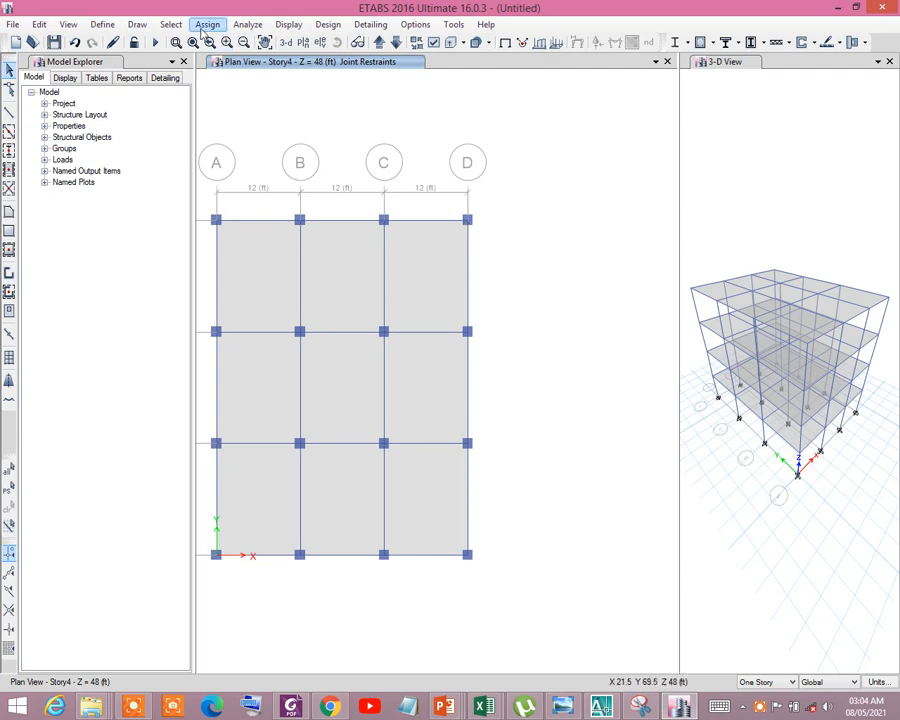
click(431, 44)
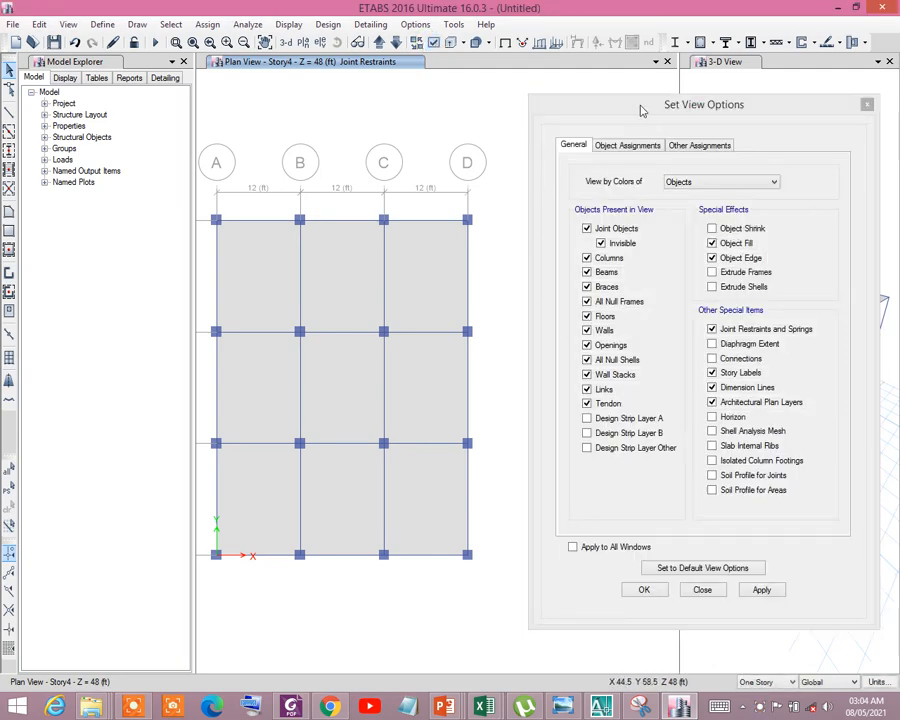
drag(643, 111, 605, 105)
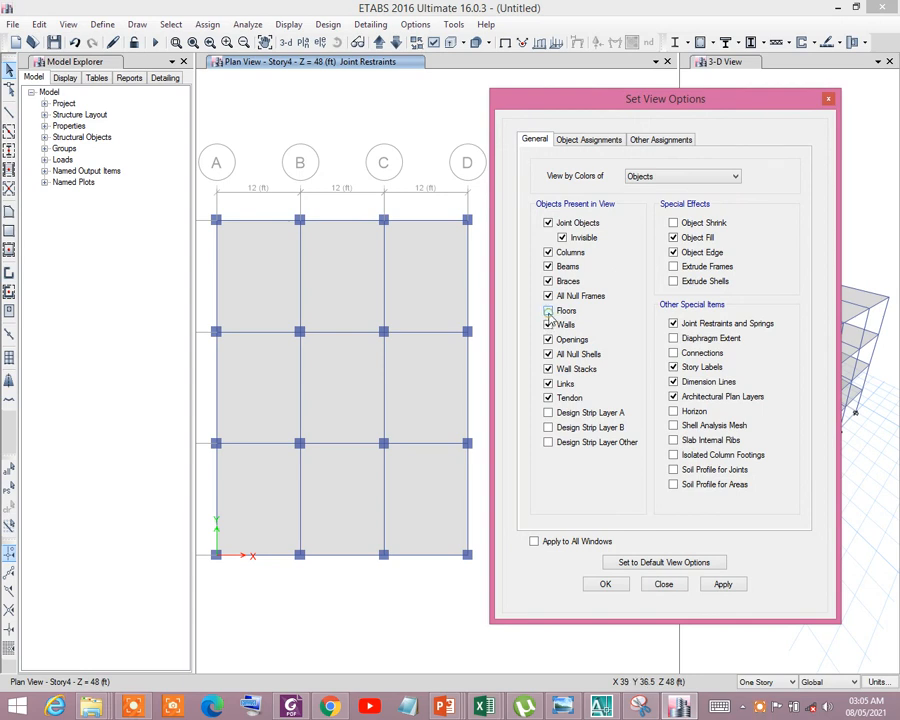
click(724, 585)
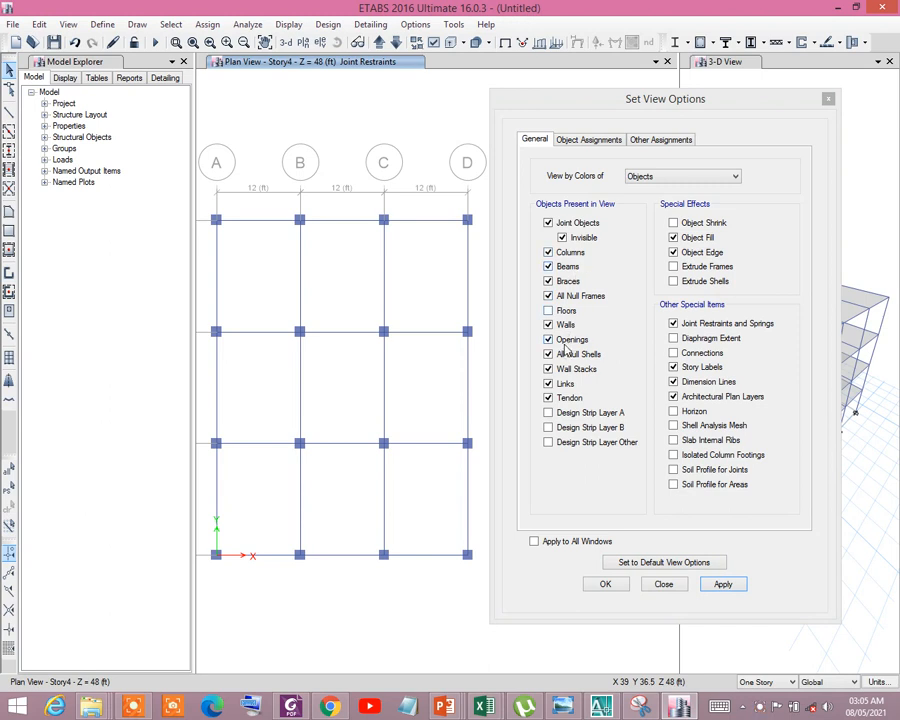
click(556, 268)
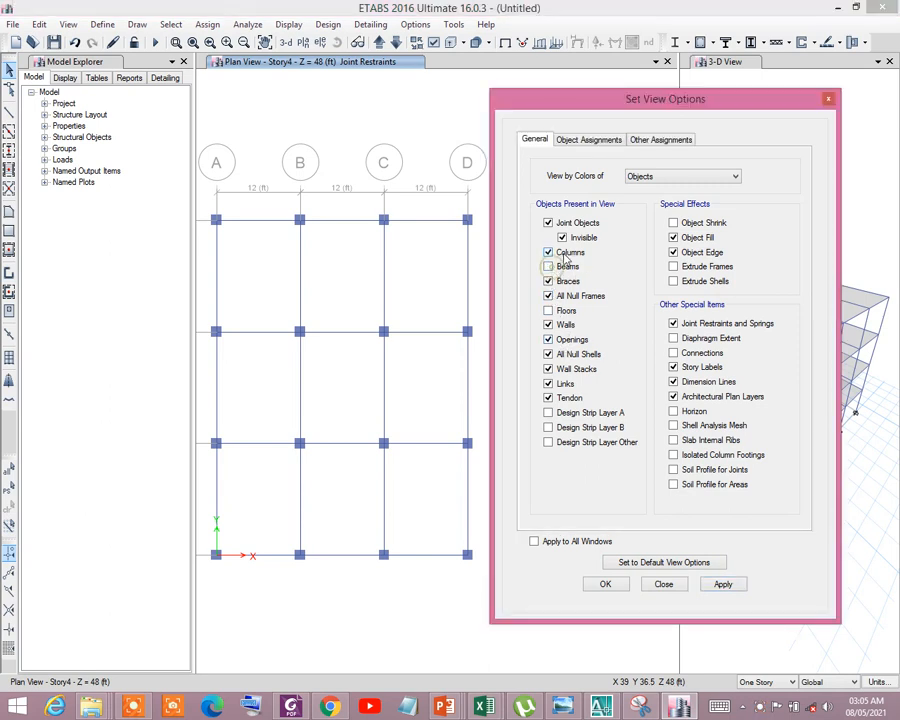
click(554, 253)
click(723, 585)
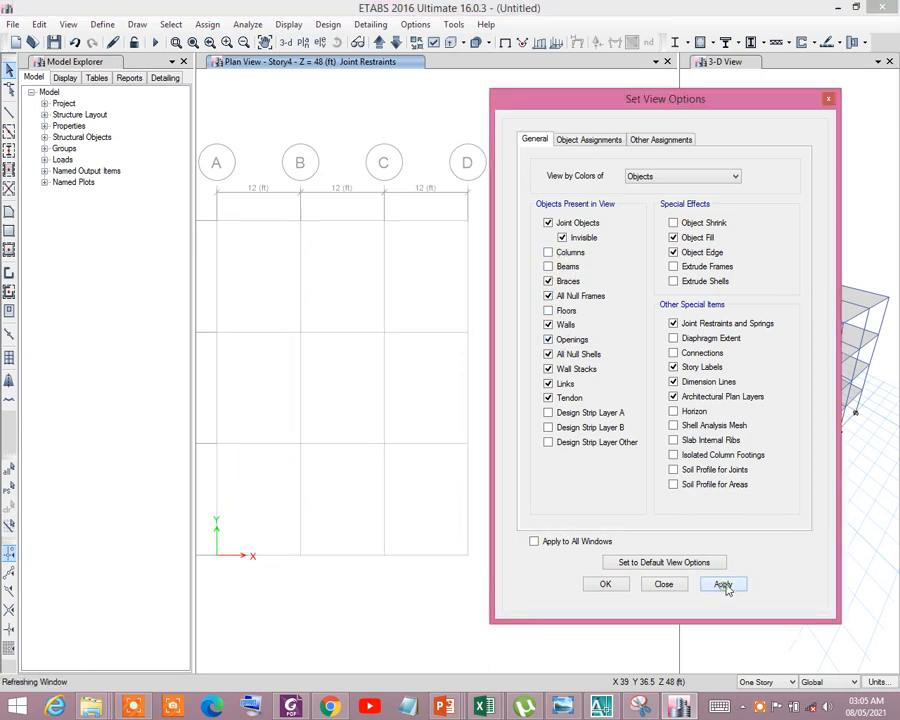
click(664, 584)
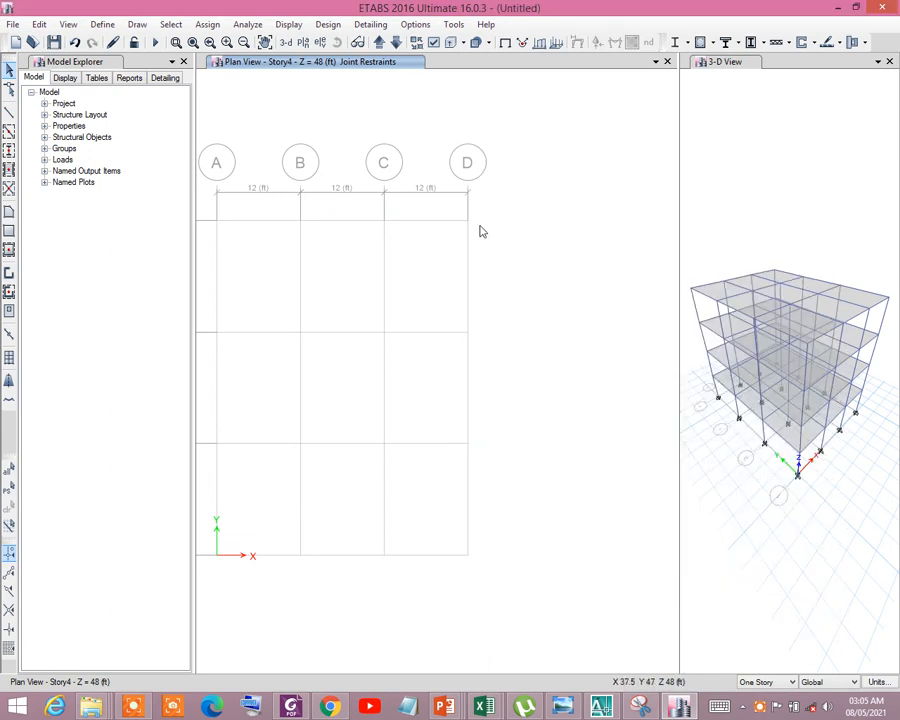
Draw a reference point from grid point D-4 with a plan offset Y of -24 in.
scroll(466, 227, up, 2)
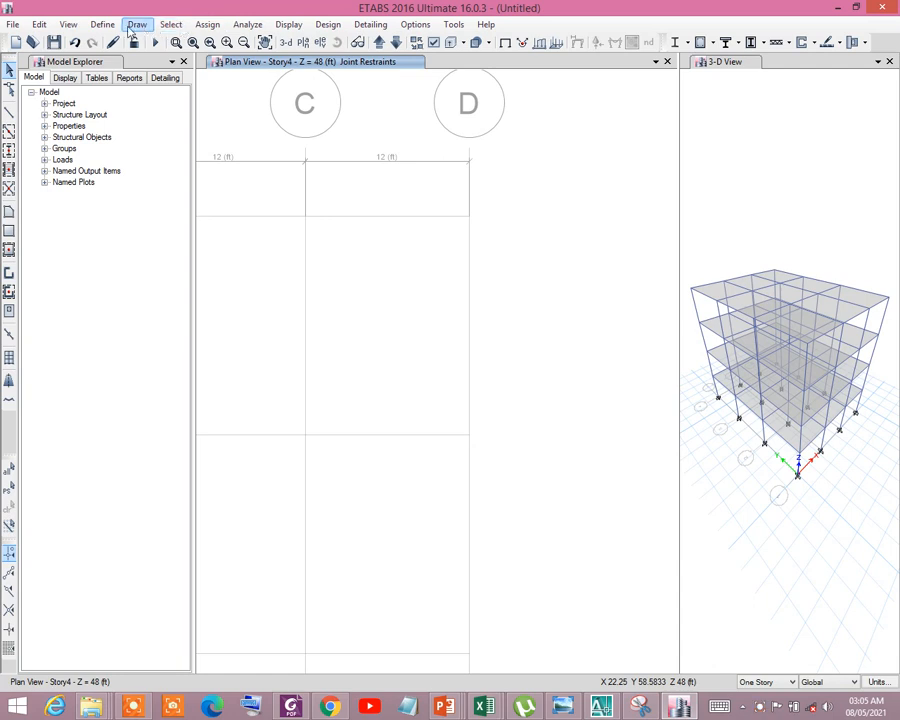
click(135, 25)
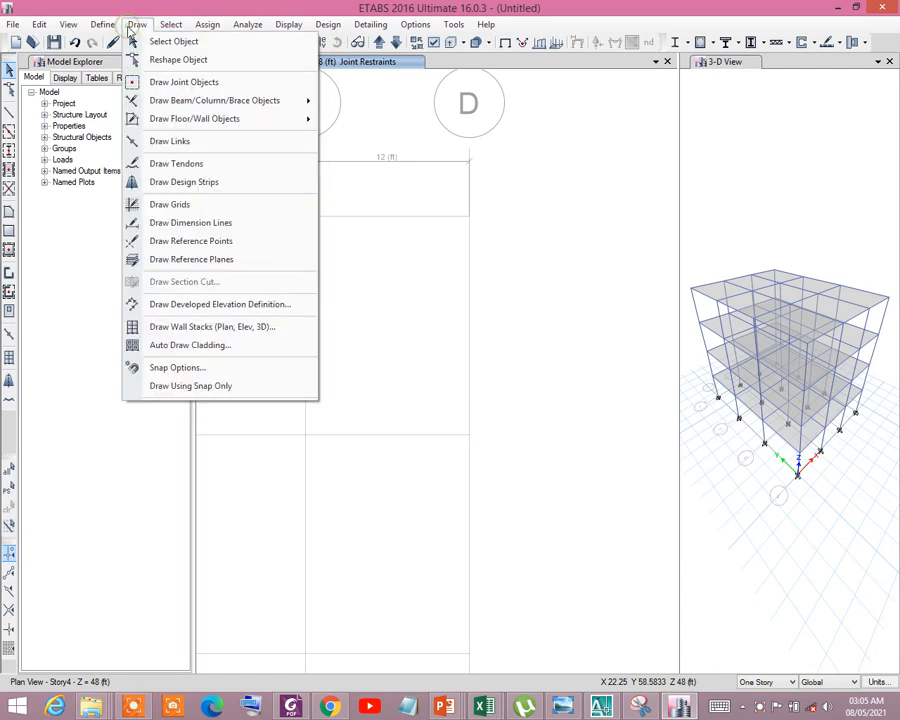
click(198, 245)
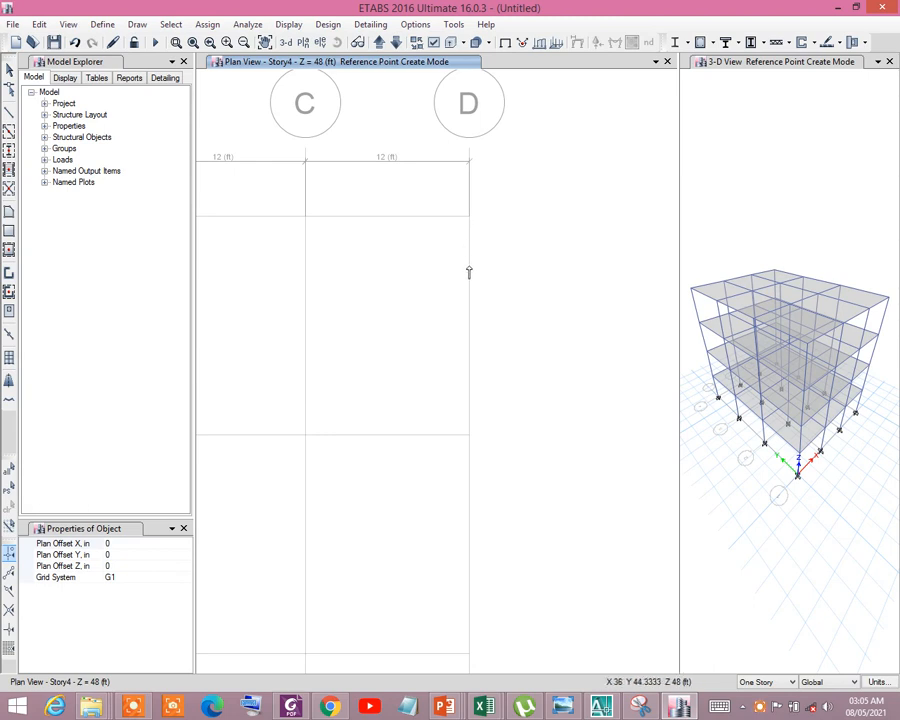
scroll(470, 278, down, 4)
scroll(335, 432, up, 2)
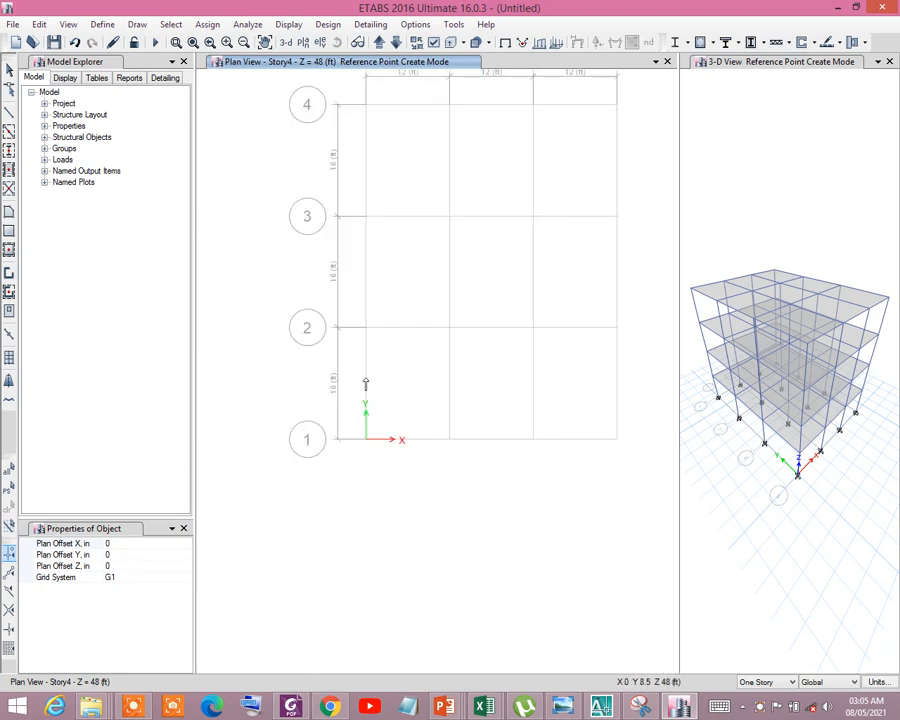
scroll(312, 438, down, 2)
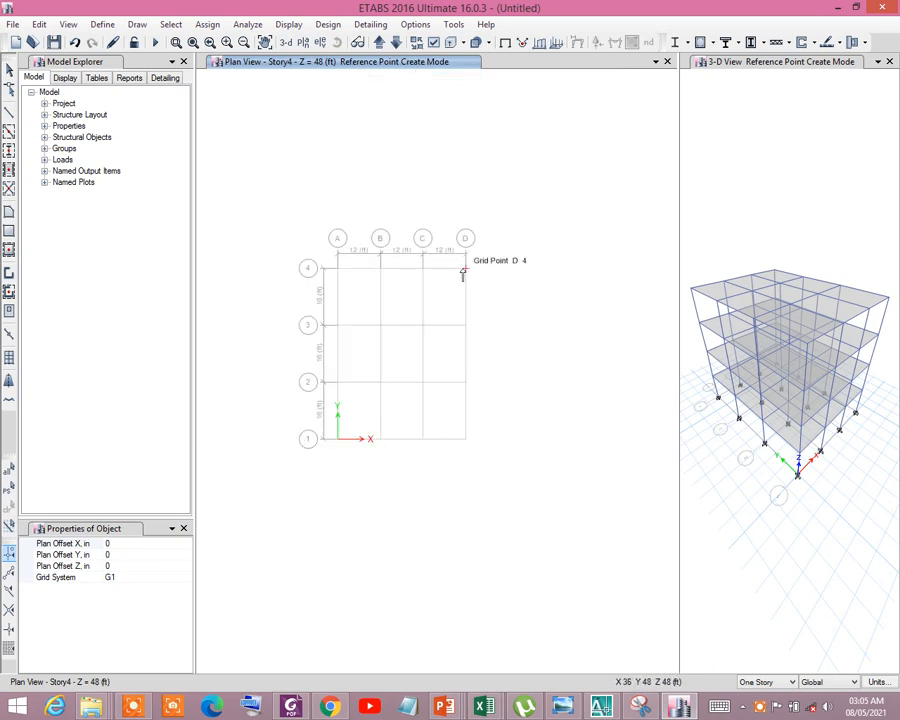
click(118, 555)
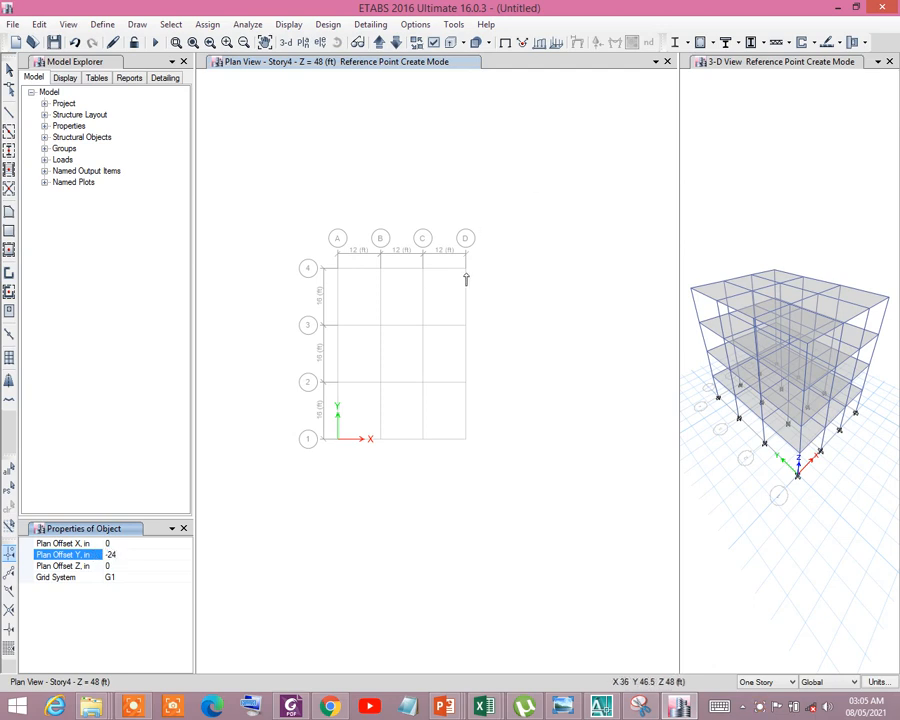
scroll(475, 278, up, 4)
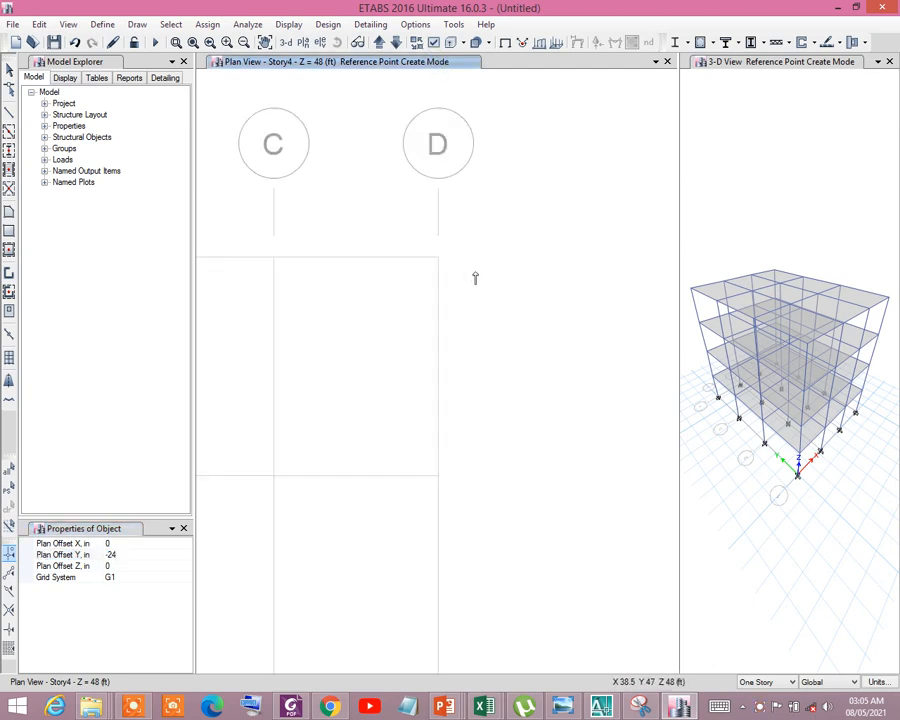
click(438, 258)
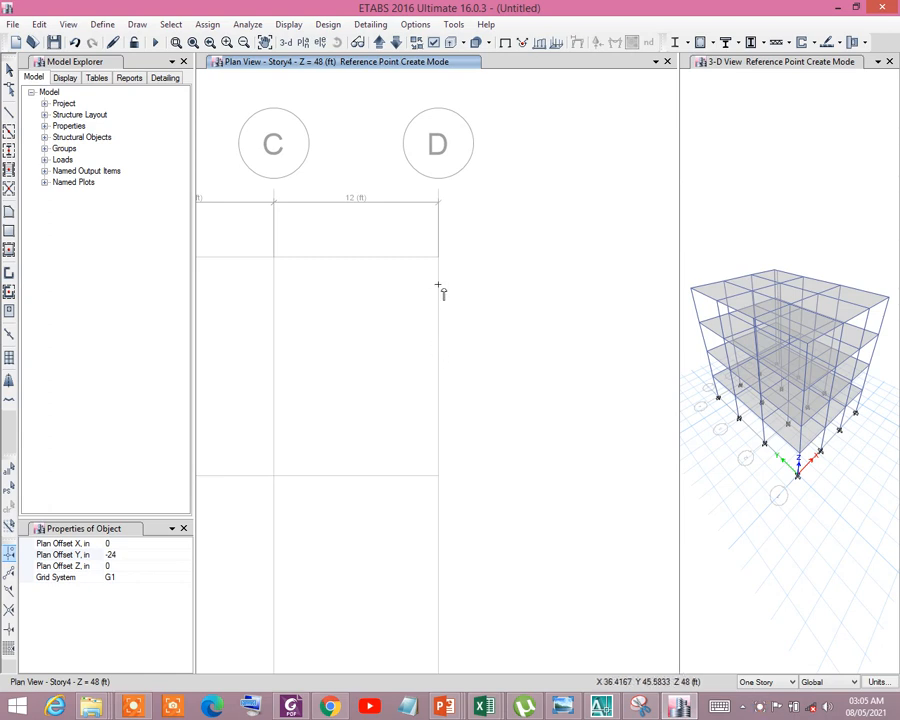
Draw a reference point from grid point D-3 with a plan offset Y of 24 in.
click(122, 556)
drag(124, 557, 90, 560)
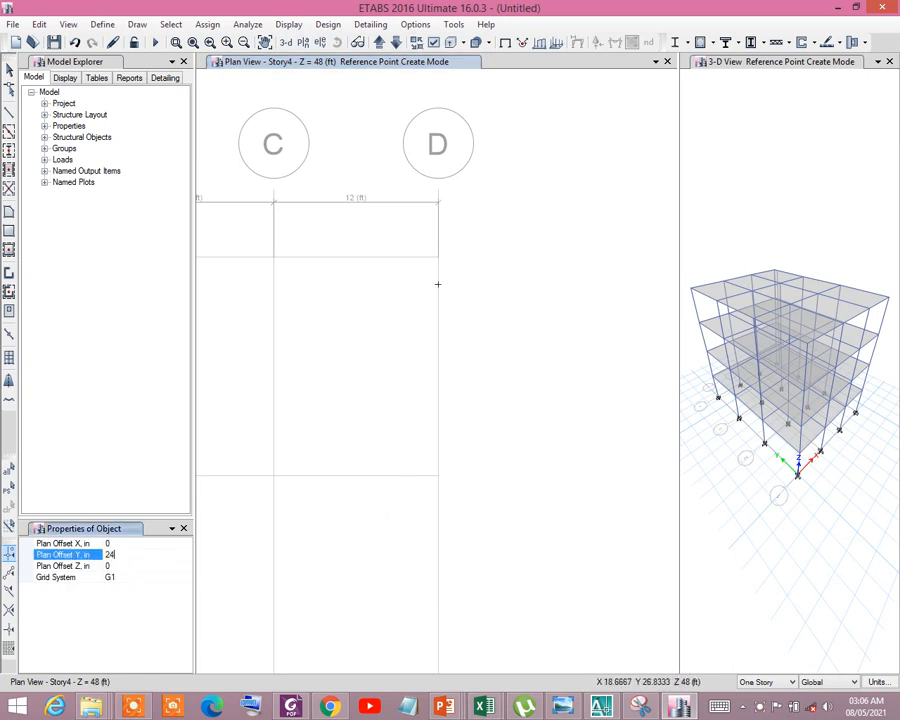
click(438, 479)
scroll(446, 315, up, 2)
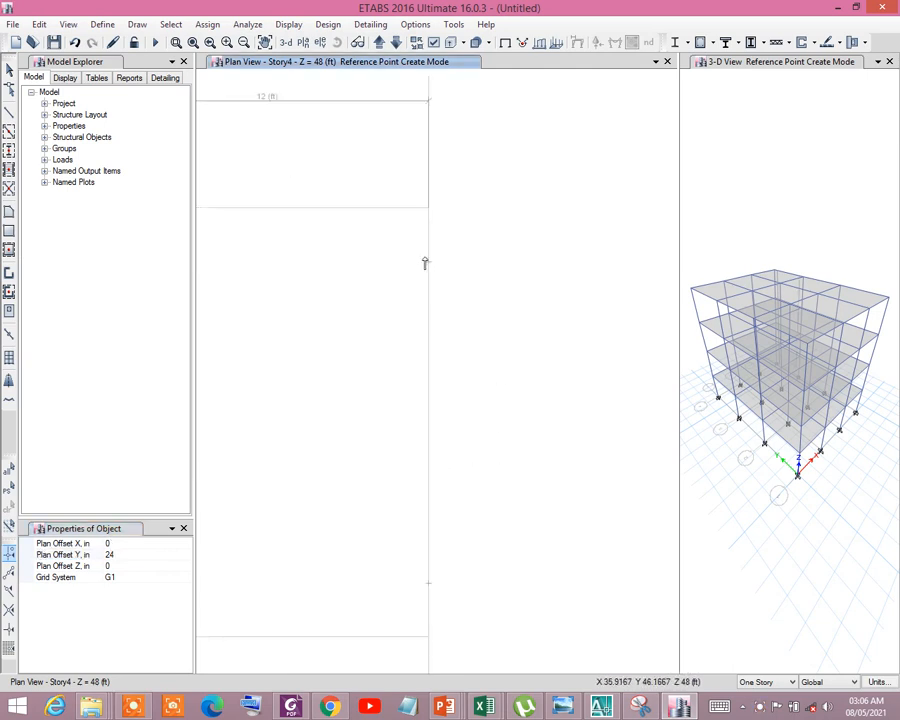
Place a reference point offset 72 in in X and -24 in in Y from the upper reference point on grid line D.
scroll(426, 264, down, 2)
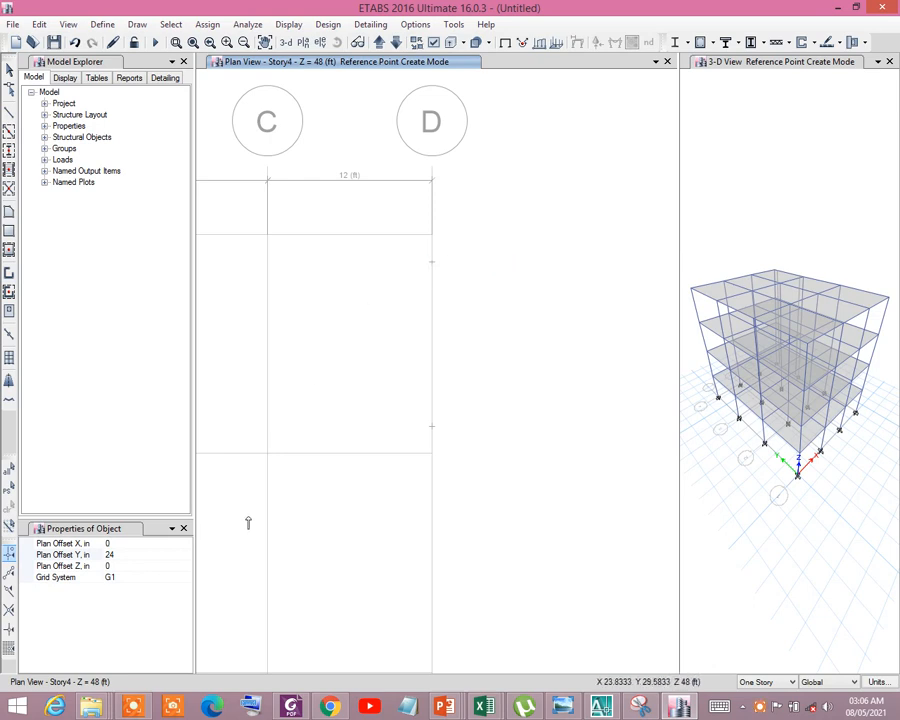
click(134, 553)
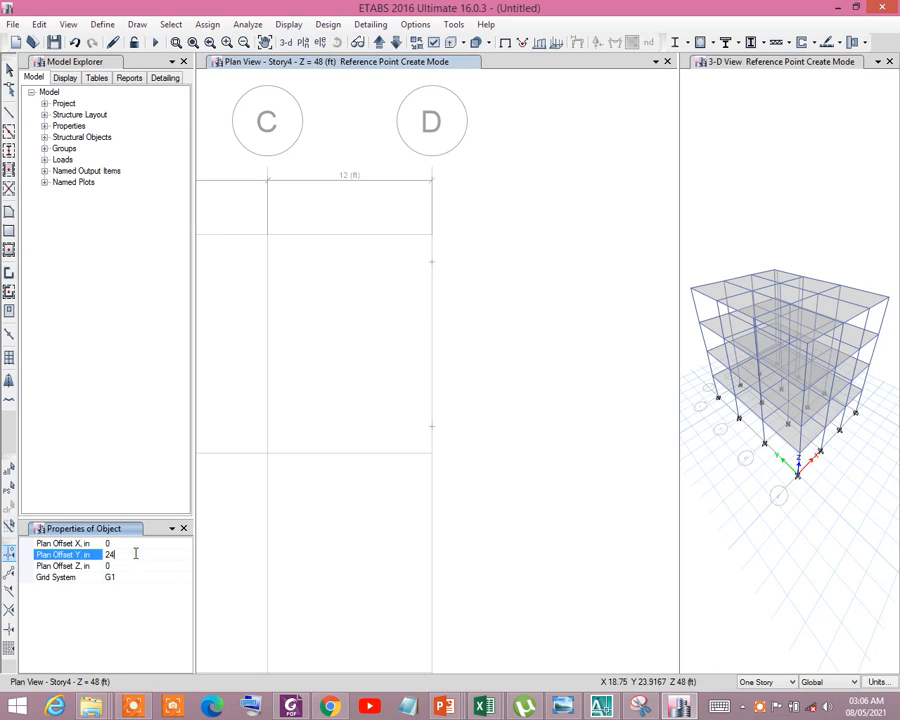
text(-)
click(120, 542)
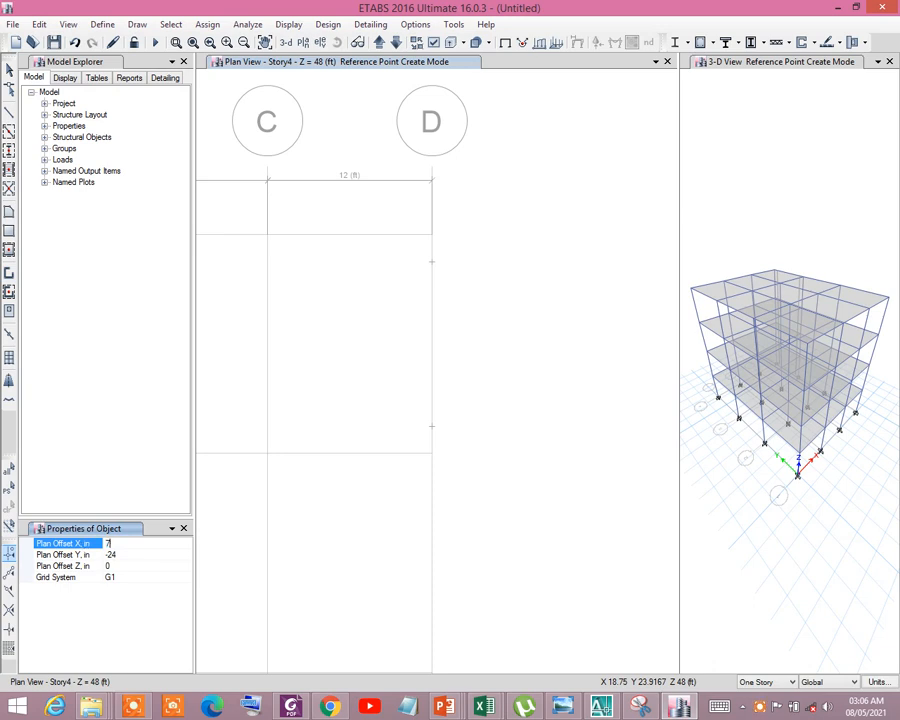
click(432, 263)
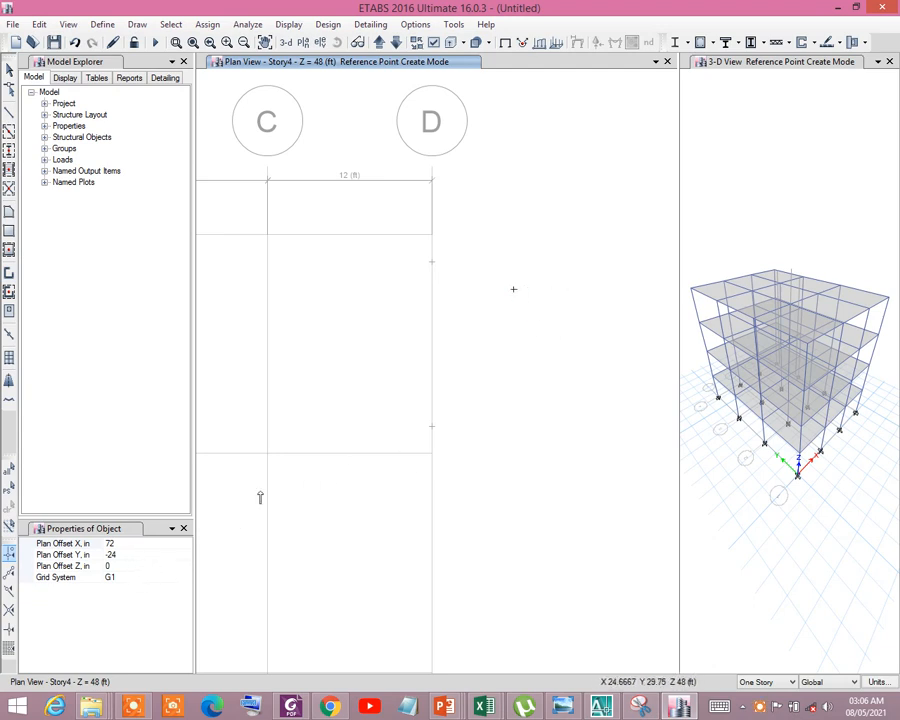
Place a reference point offset 72 in in X and 24 in in Y from the lower reference point on grid line D.
click(137, 555)
click(138, 566)
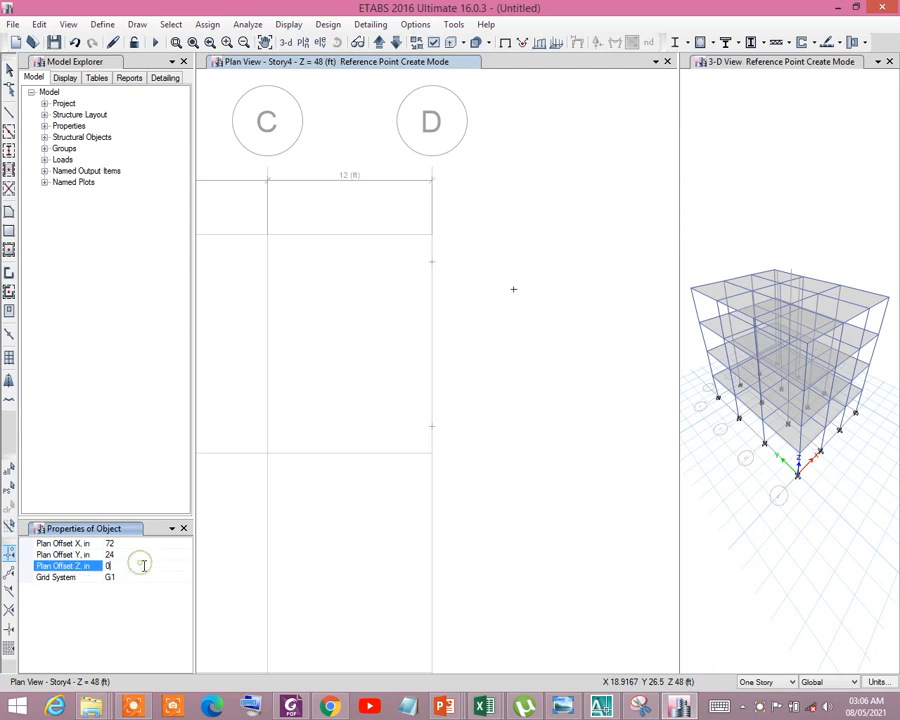
text(2)
click(109, 554)
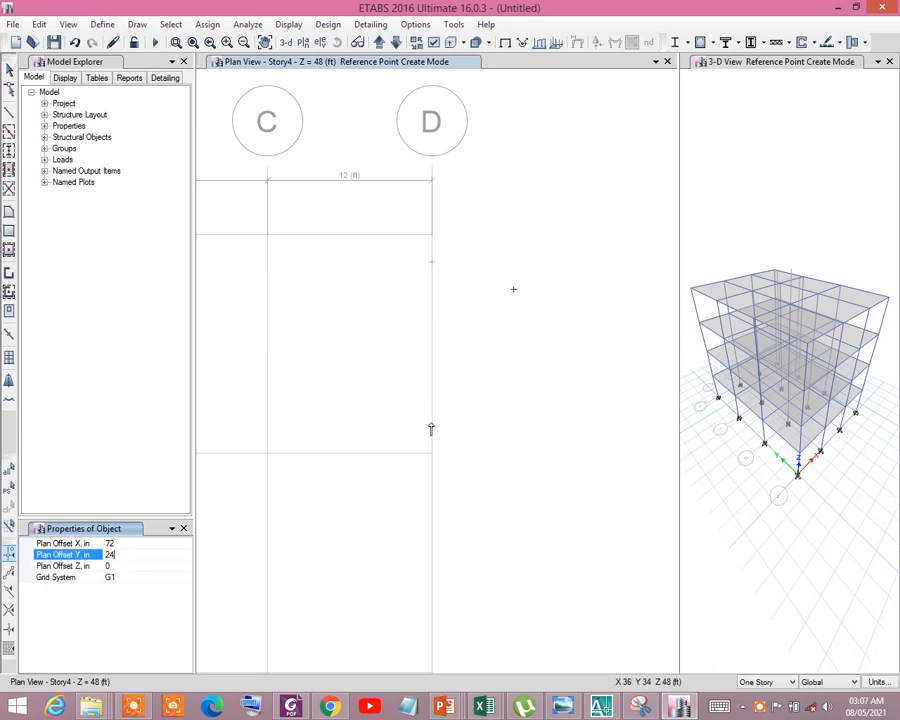
click(431, 432)
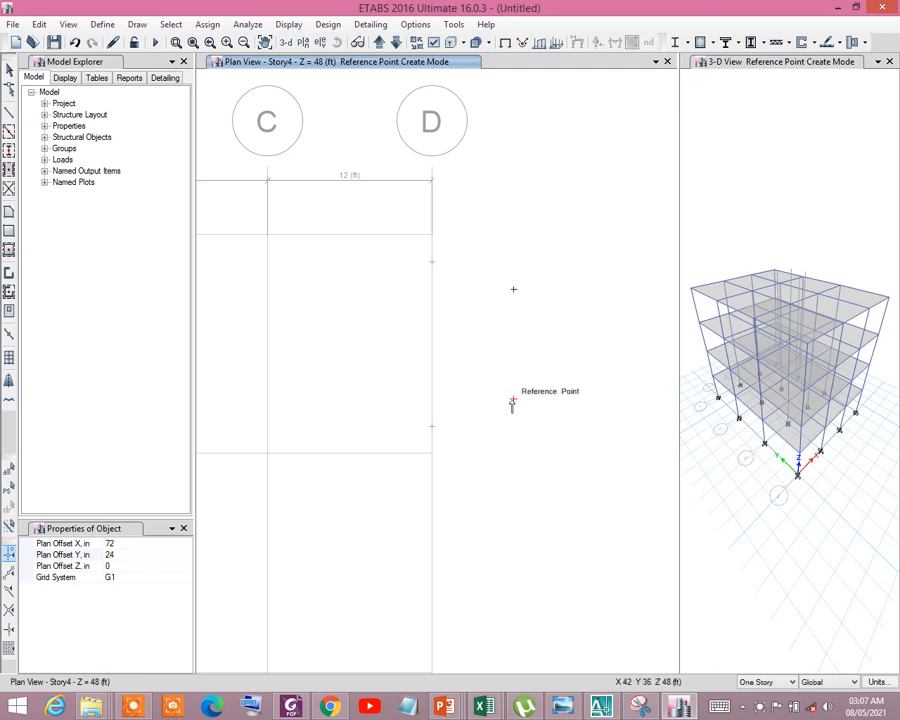
scroll(500, 318, down, 2)
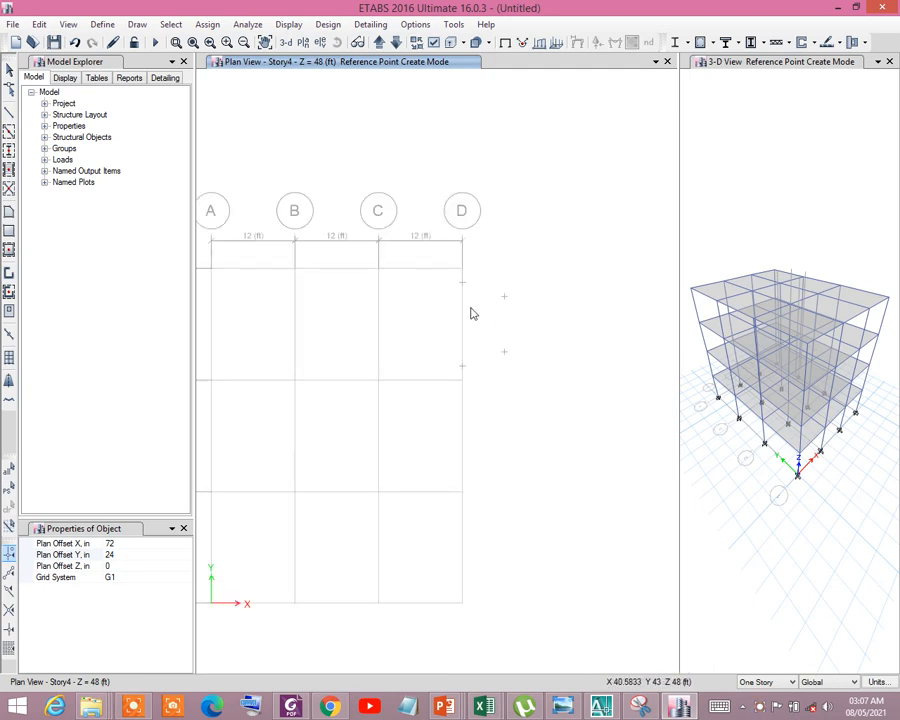
key(Escape)
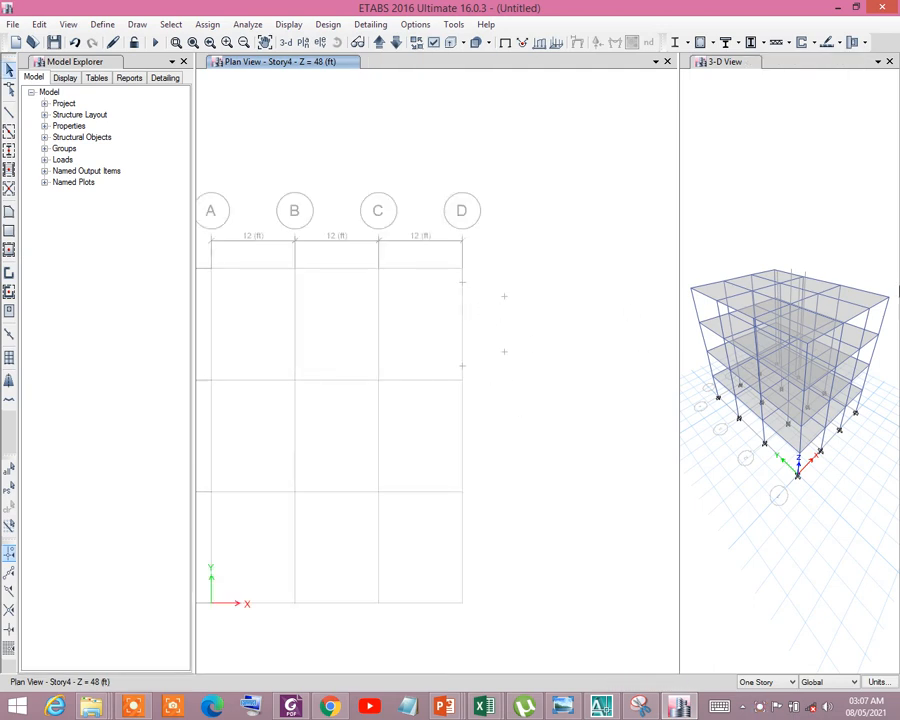
click(10, 215)
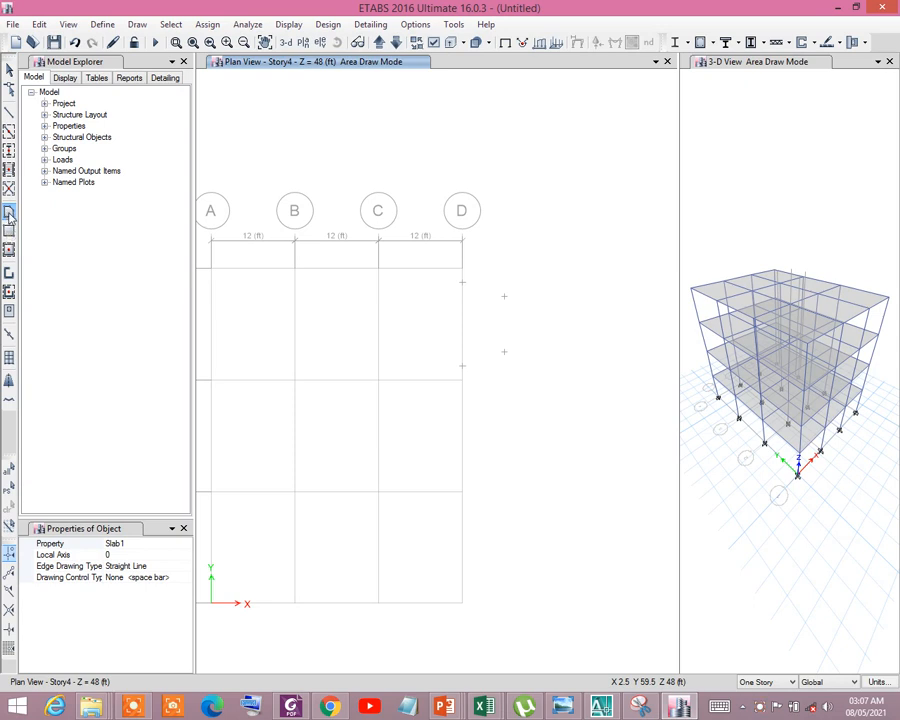
click(171, 544)
click(171, 544)
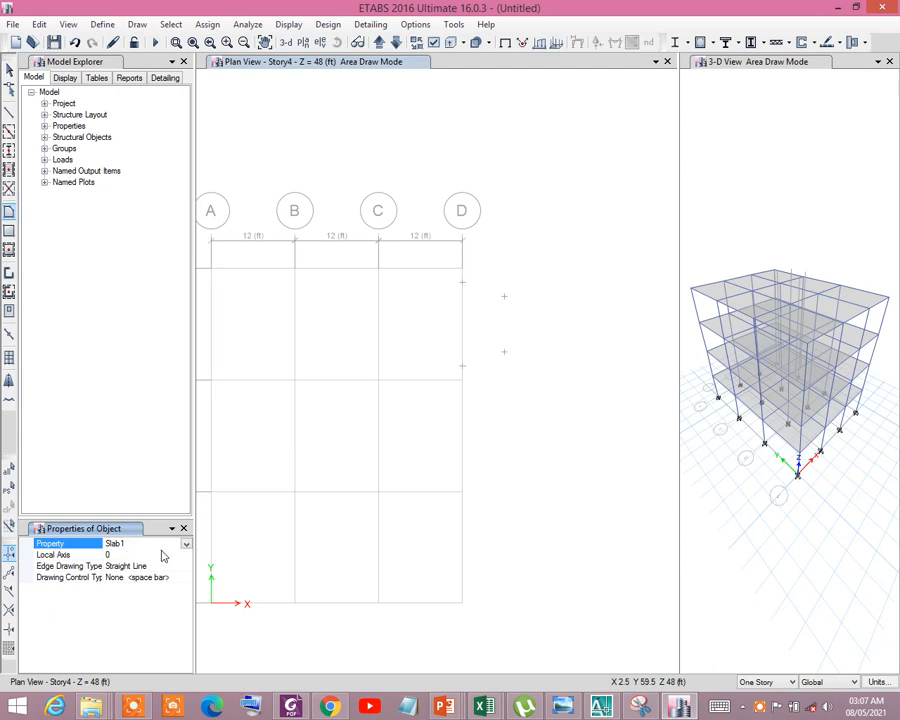
click(462, 285)
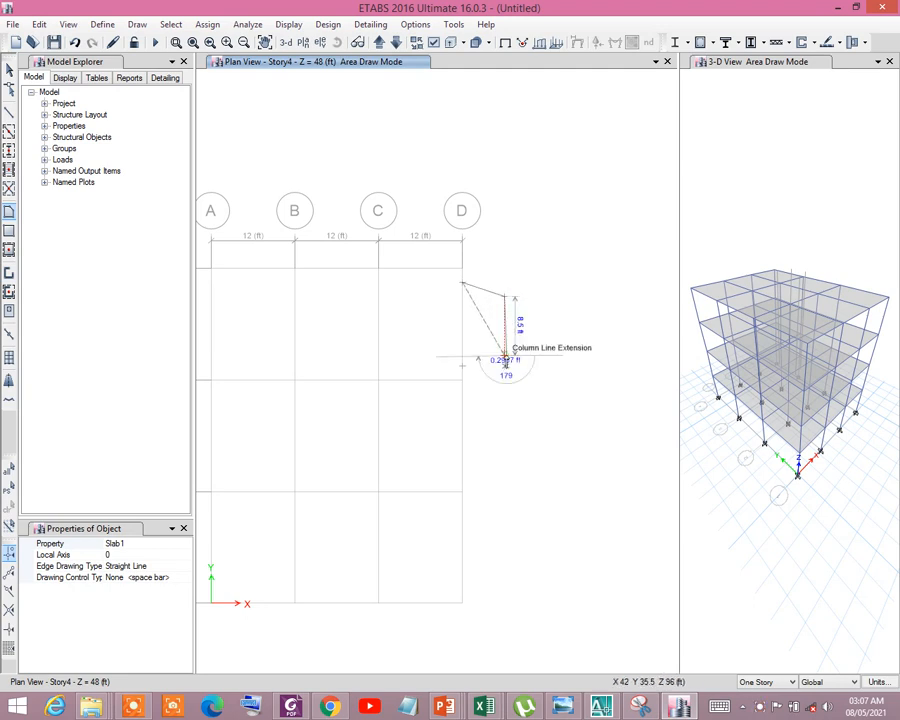
key(Escape)
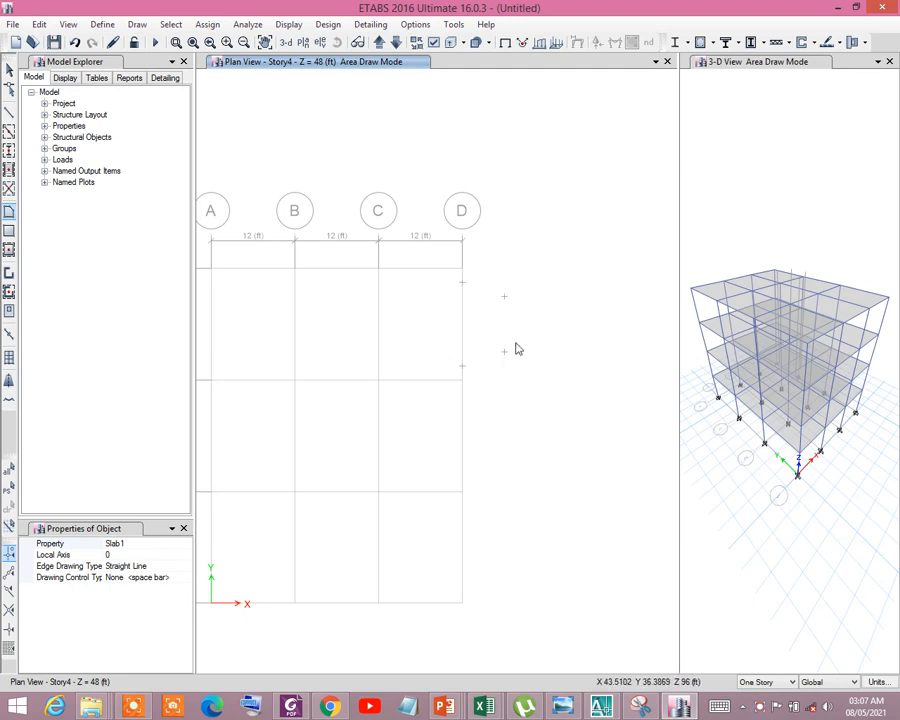
key(Escape)
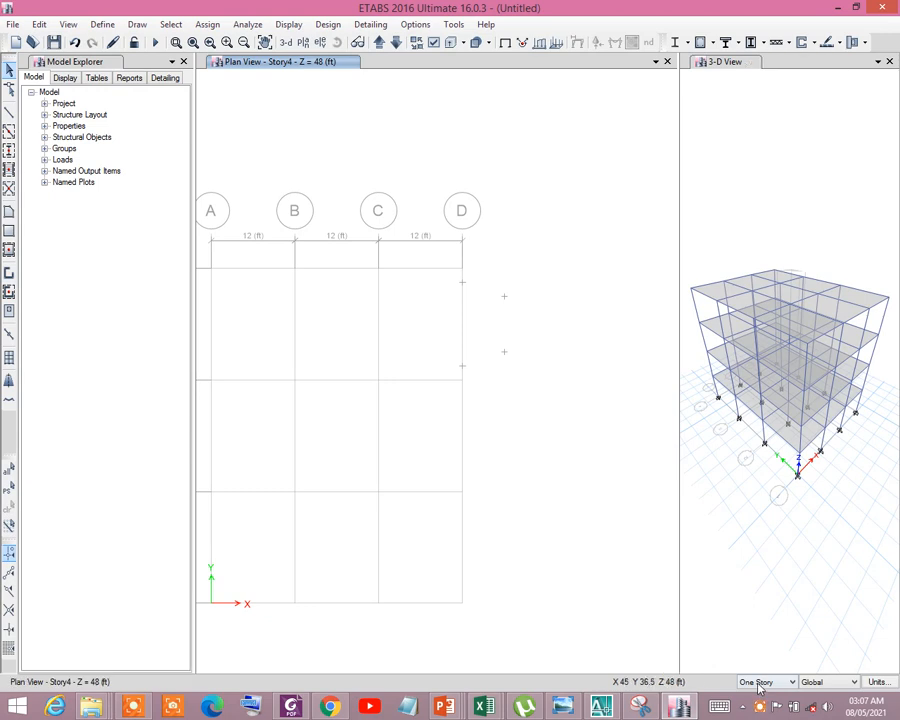
Draw a Slab1 floor area on all stories through the four reference points outside grid line D between grids 3 and 4.
click(763, 683)
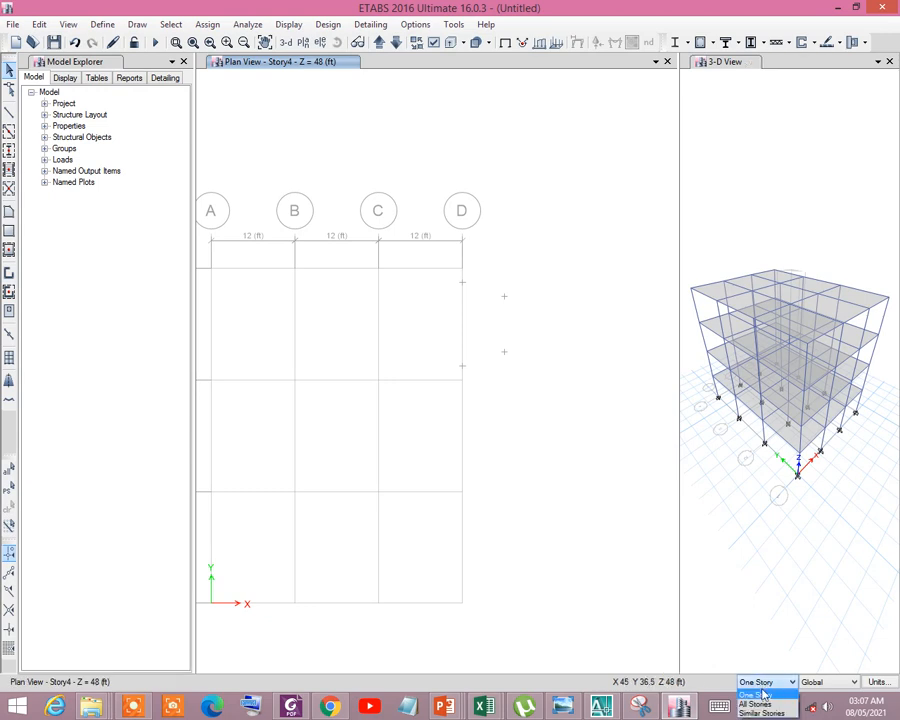
click(755, 703)
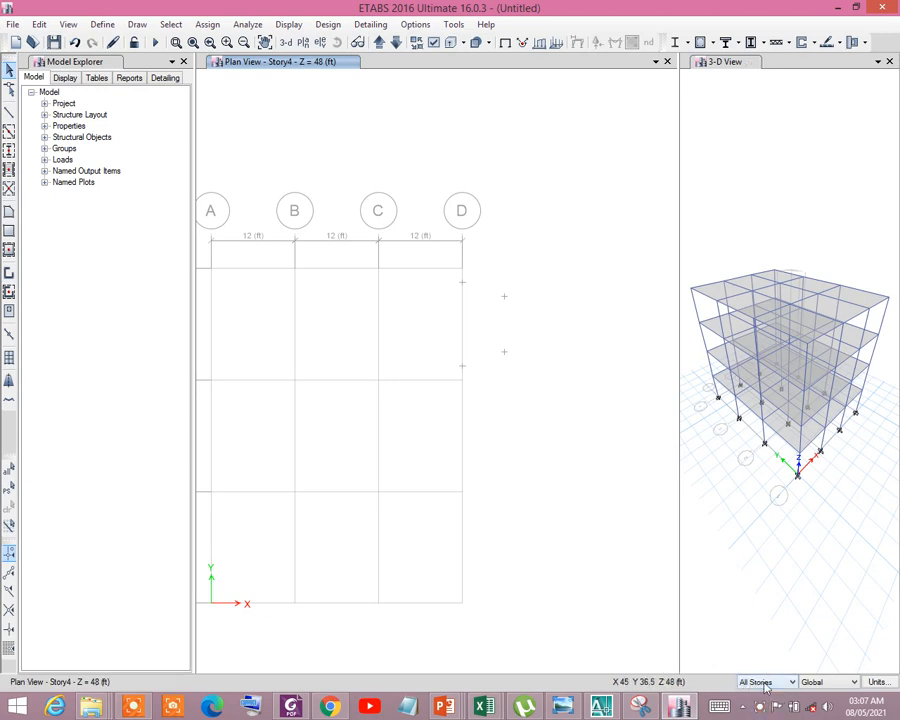
click(8, 214)
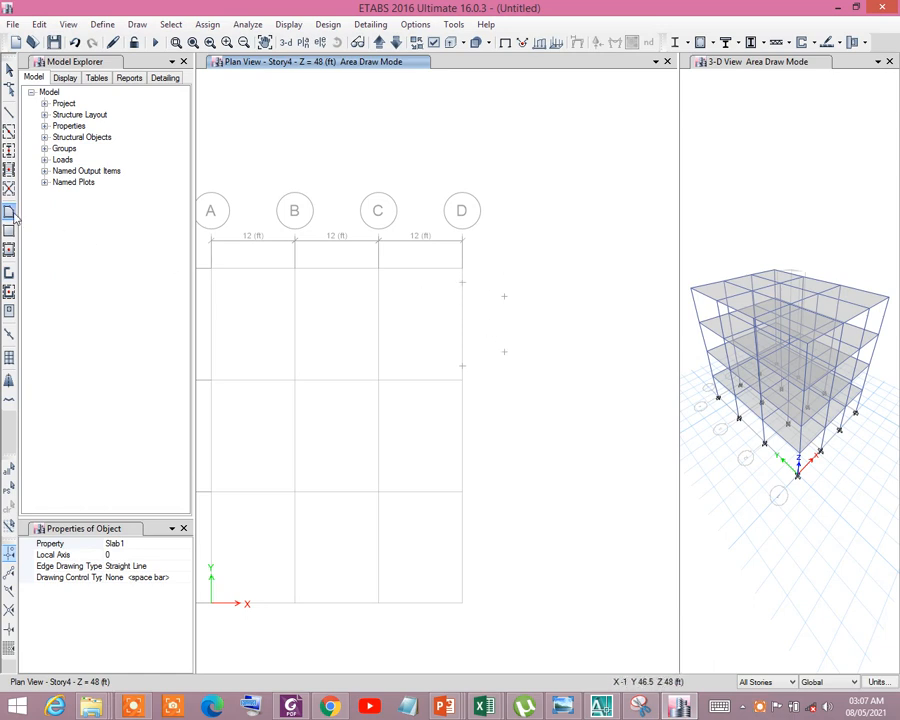
click(461, 283)
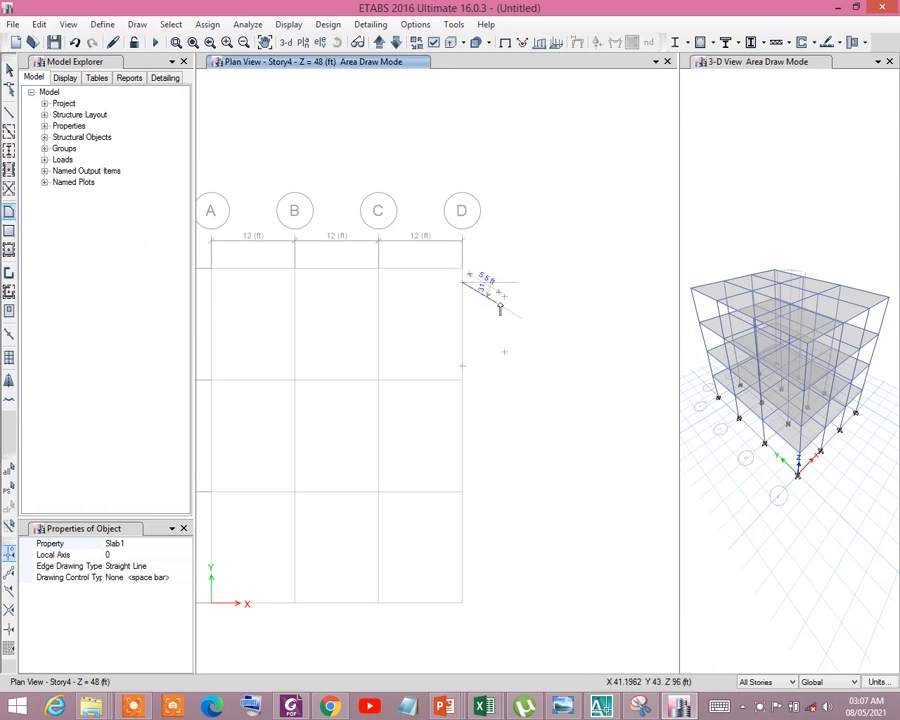
click(514, 297)
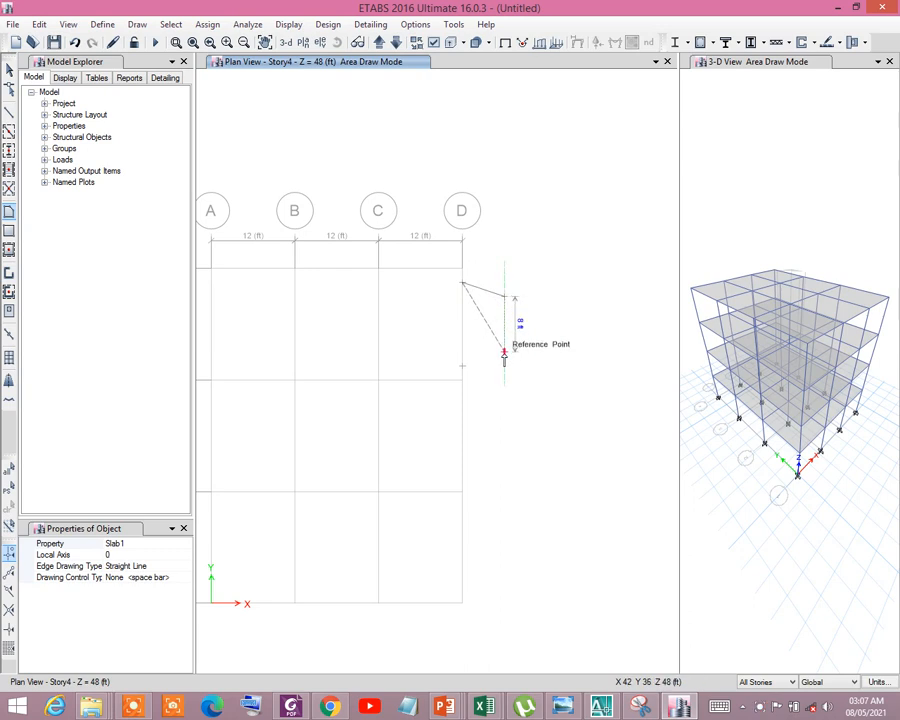
click(504, 355)
click(461, 365)
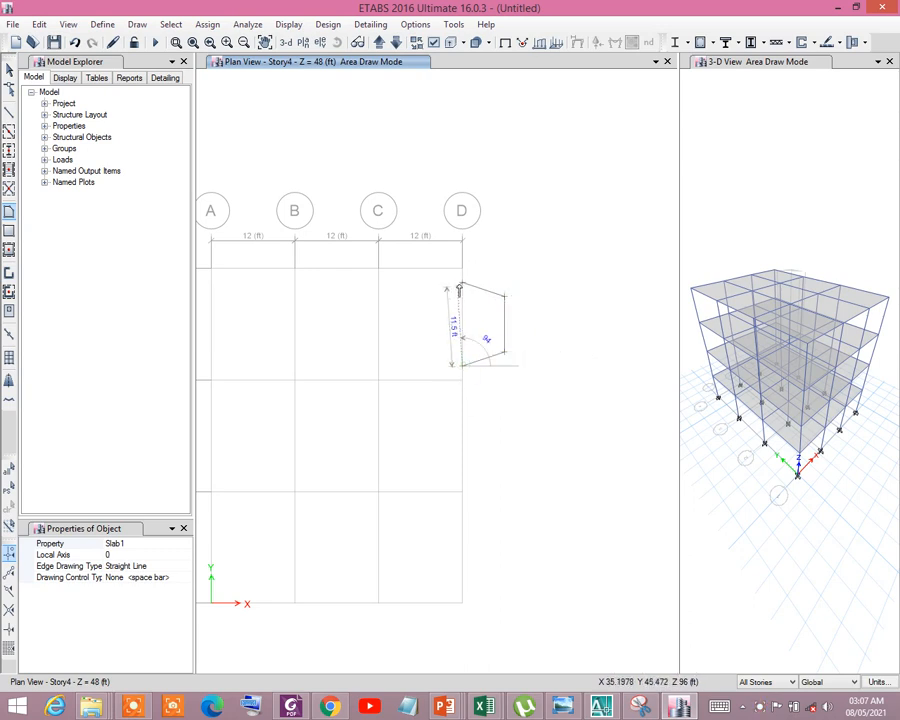
click(462, 283)
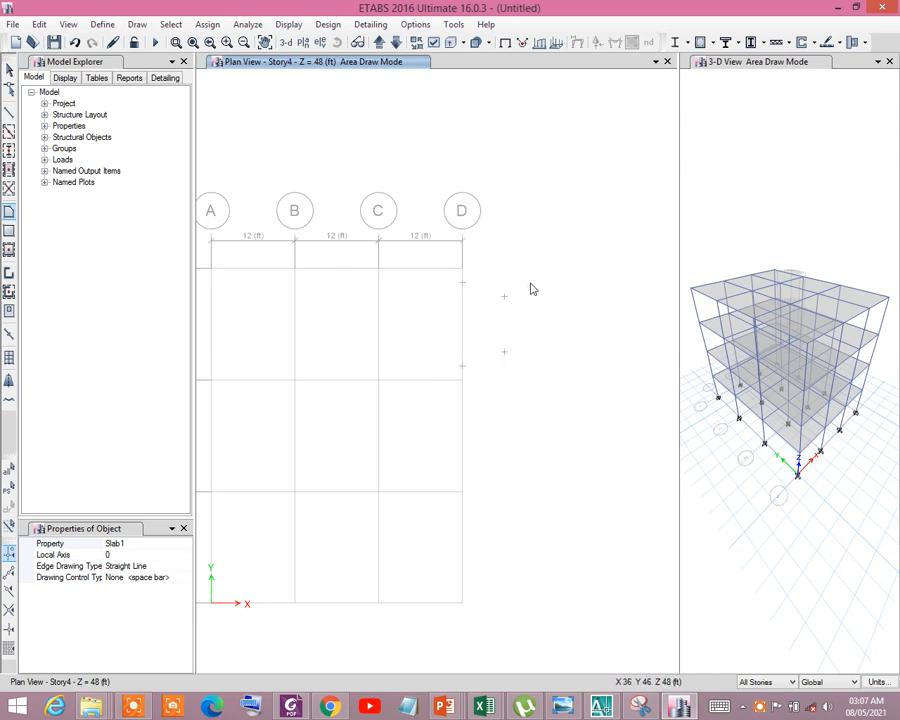
Exit area drawing and inspect the projecting slab in the 3-D view, selecting its top-story shell.
scroll(796, 283, up, 3)
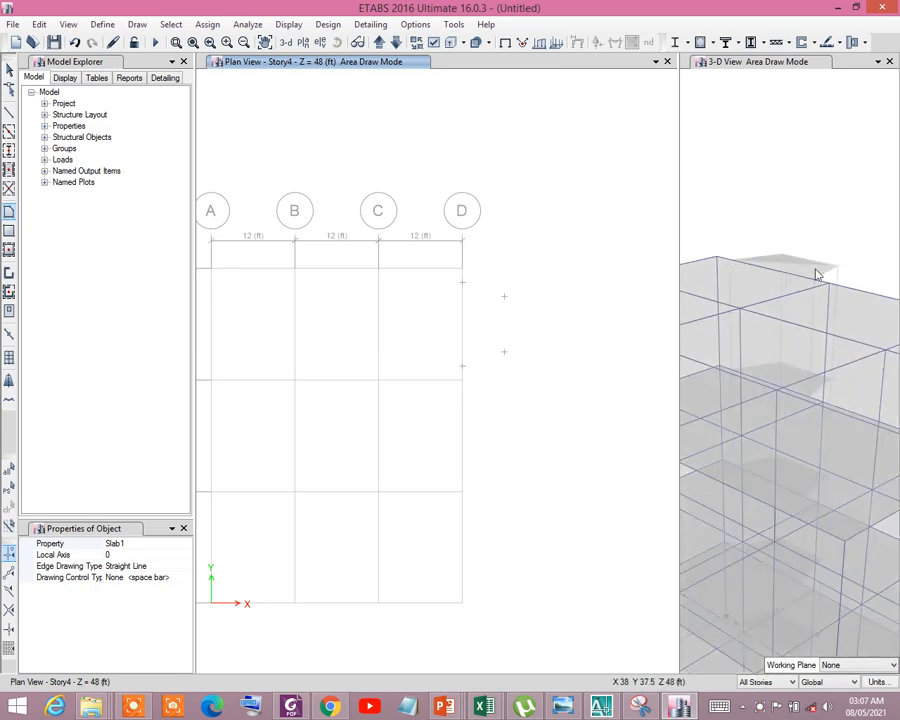
scroll(808, 277, down, 3)
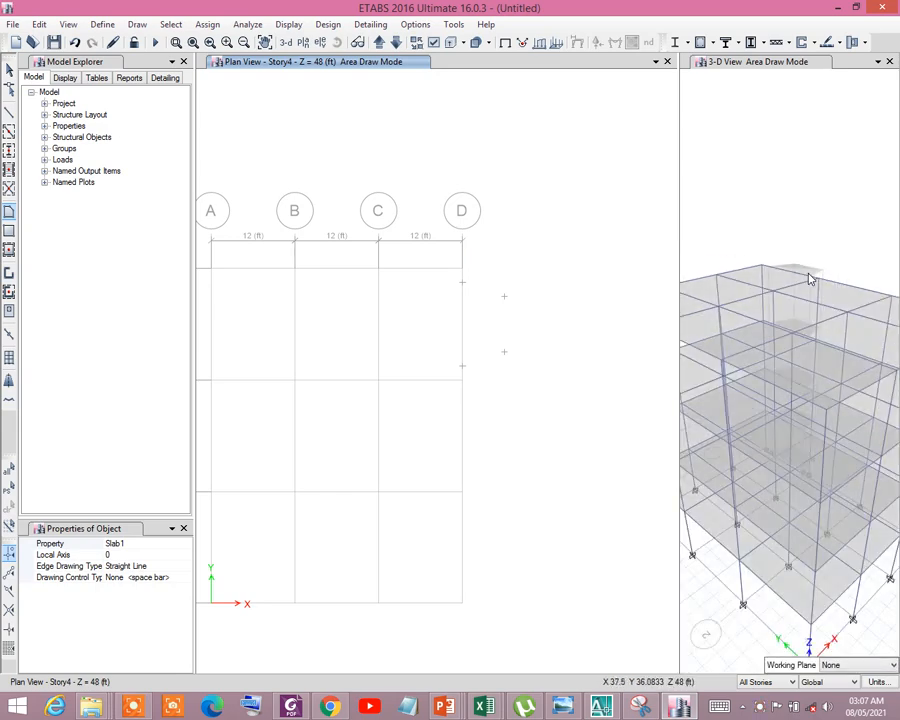
key(Escape)
scroll(800, 268, up, 4)
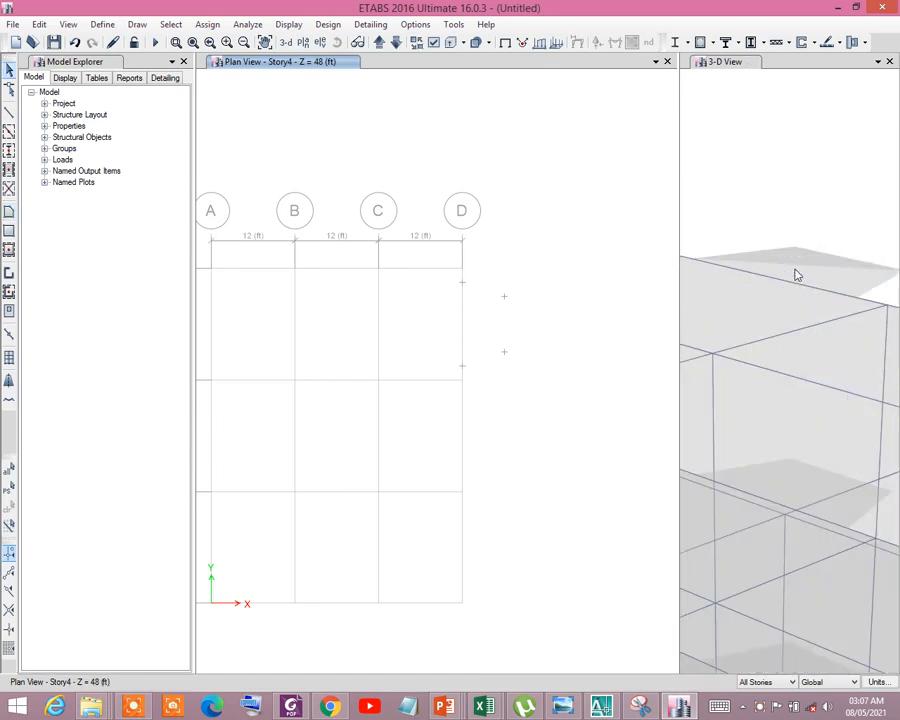
click(822, 265)
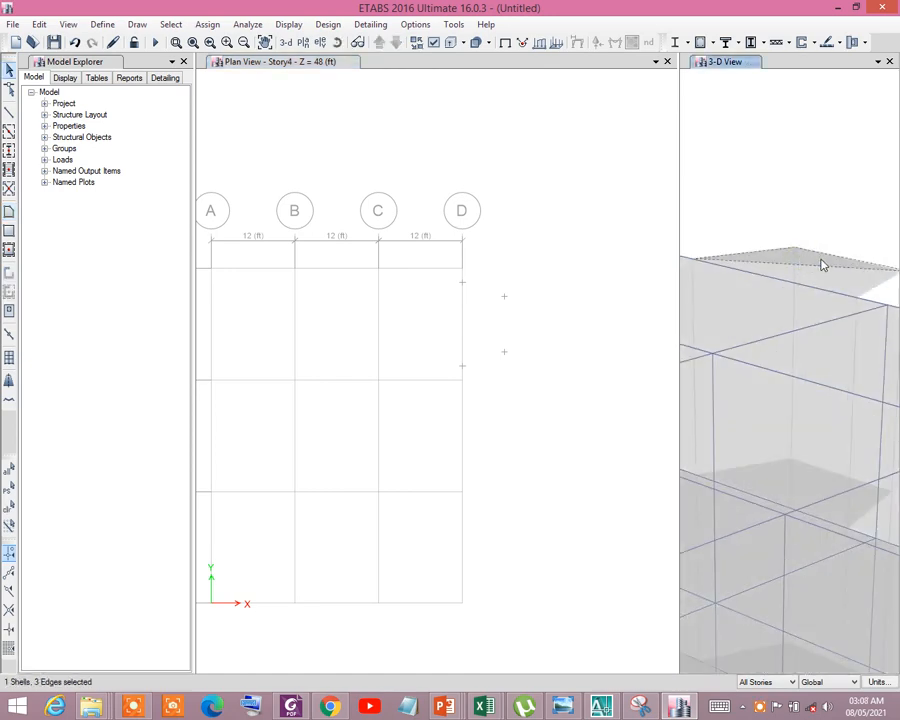
scroll(822, 265, down, 5)
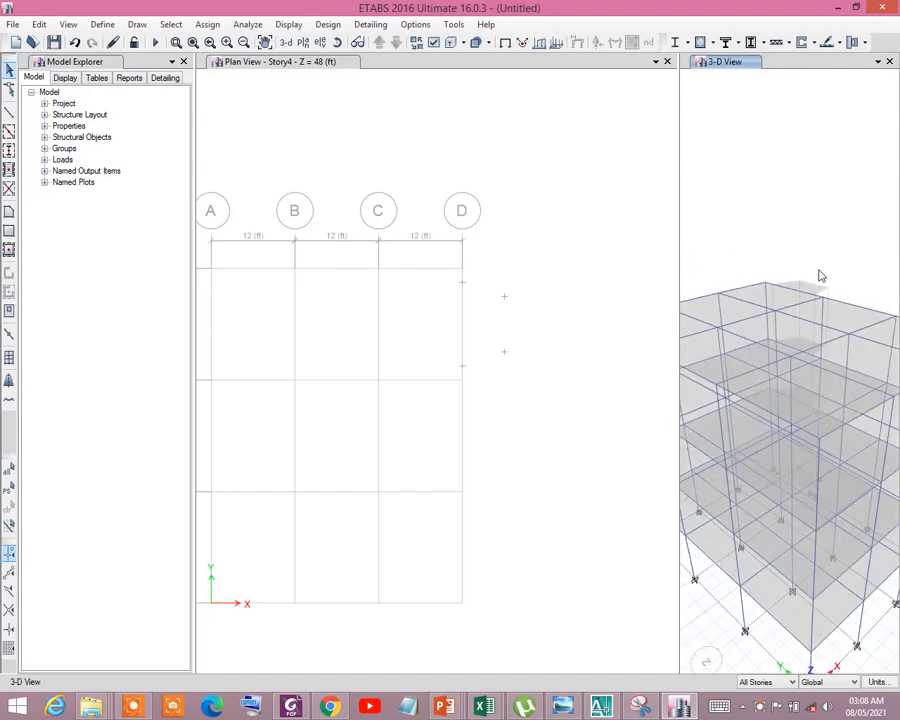
Change the plan window to a 3-D view and apply the general view options to display the structural objects.
click(286, 42)
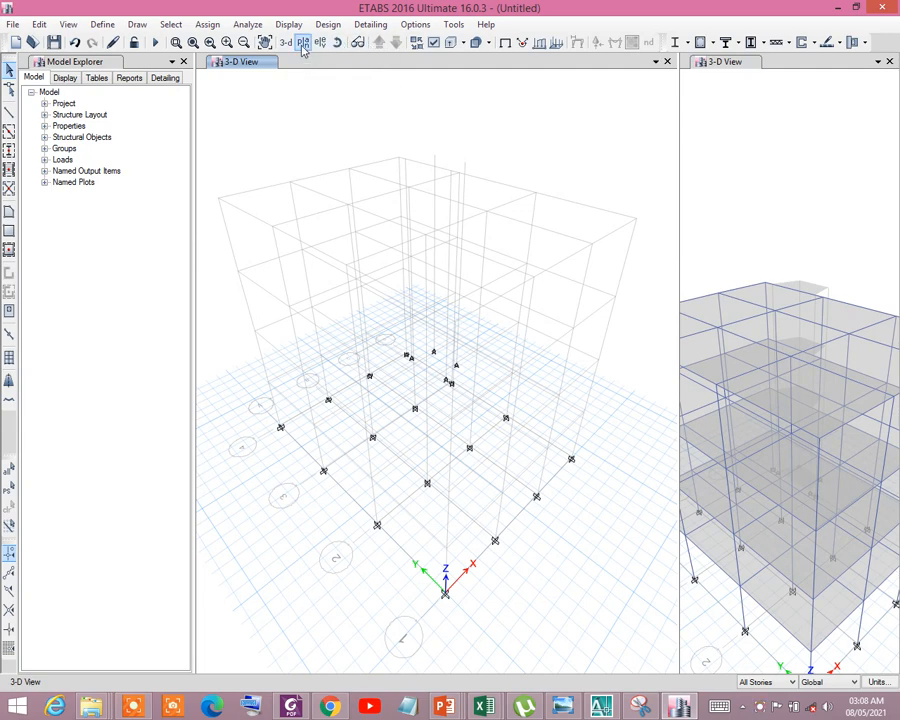
click(432, 44)
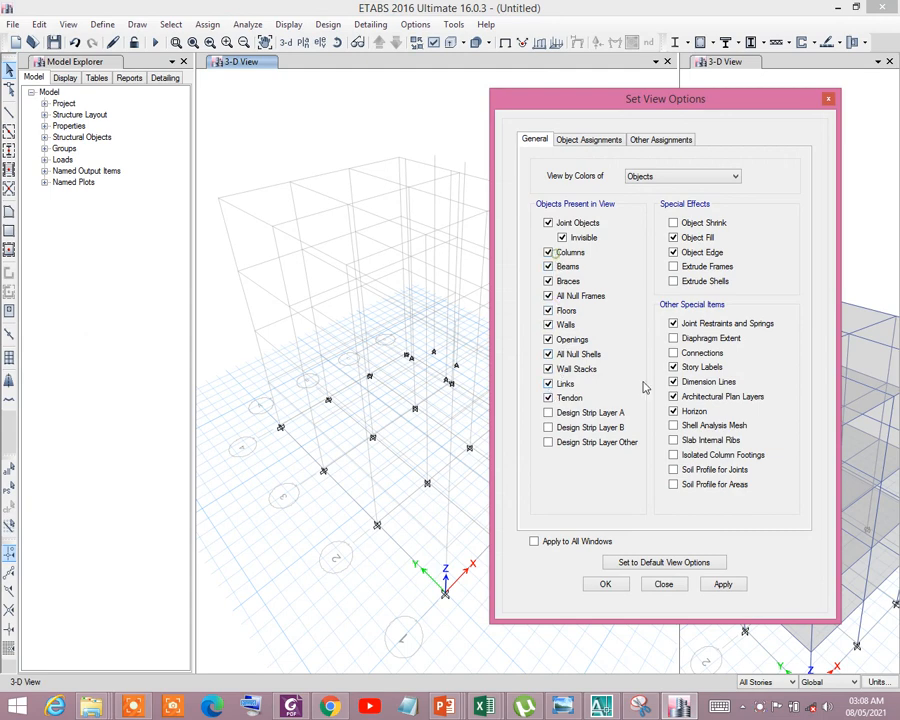
click(723, 584)
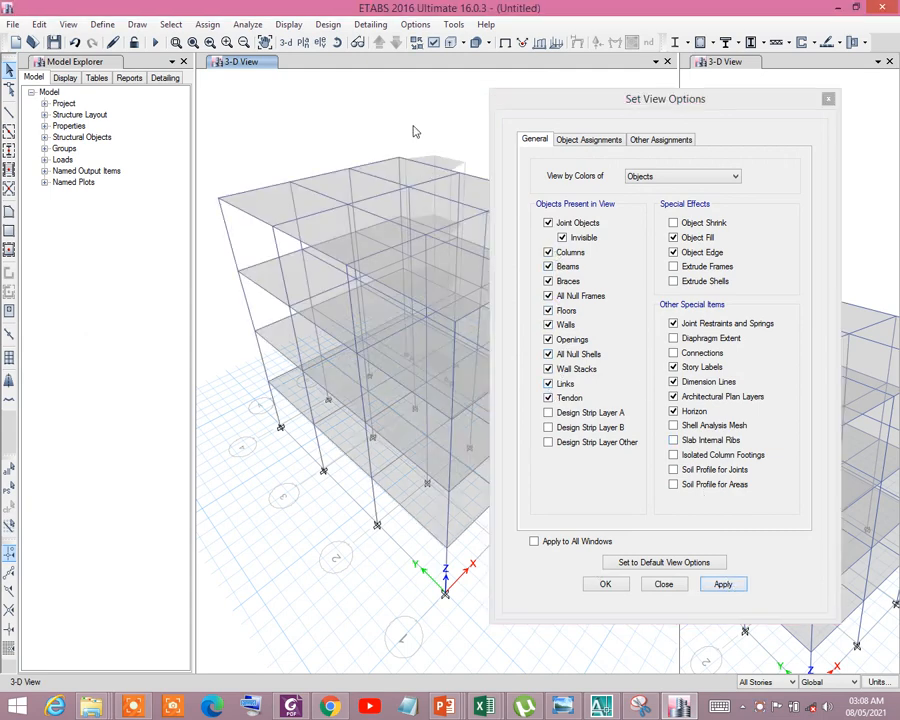
click(829, 100)
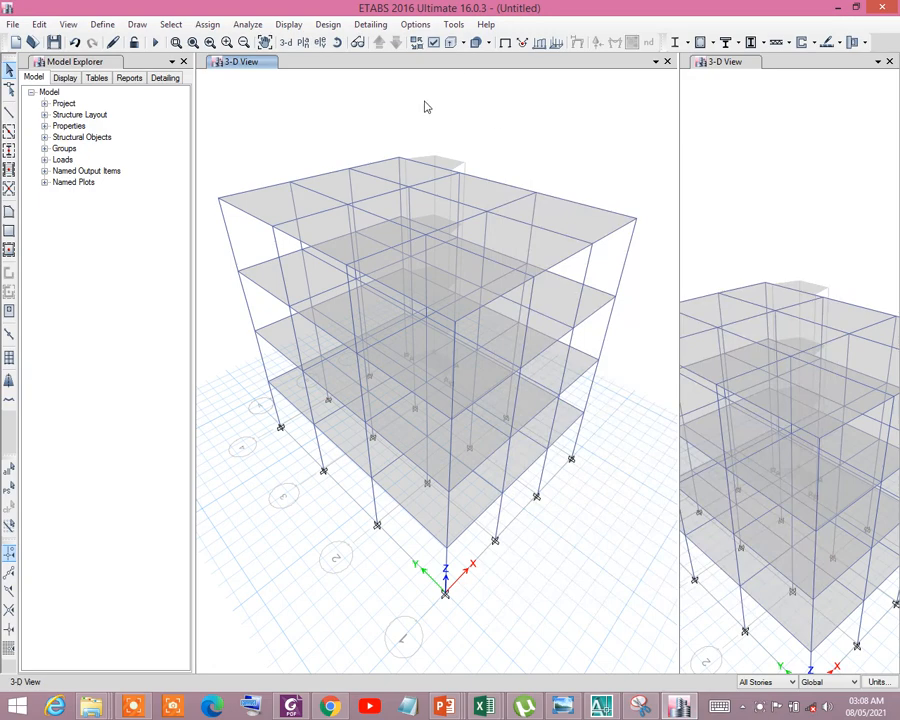
Open the 3D rendered view, rotate the building to examine the projecting slabs along grid line D, and close it.
click(72, 27)
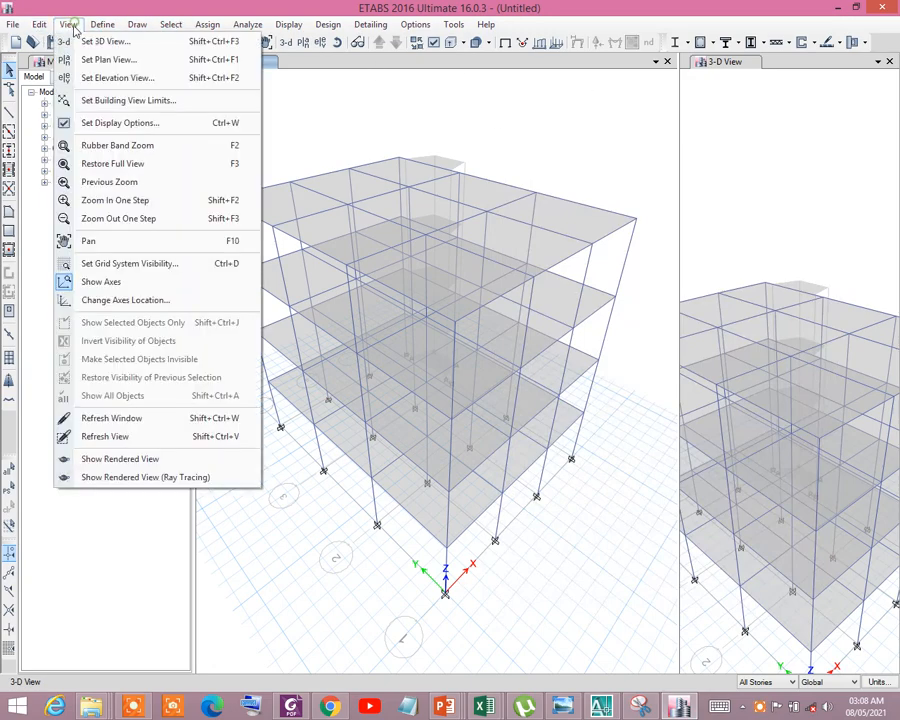
click(117, 458)
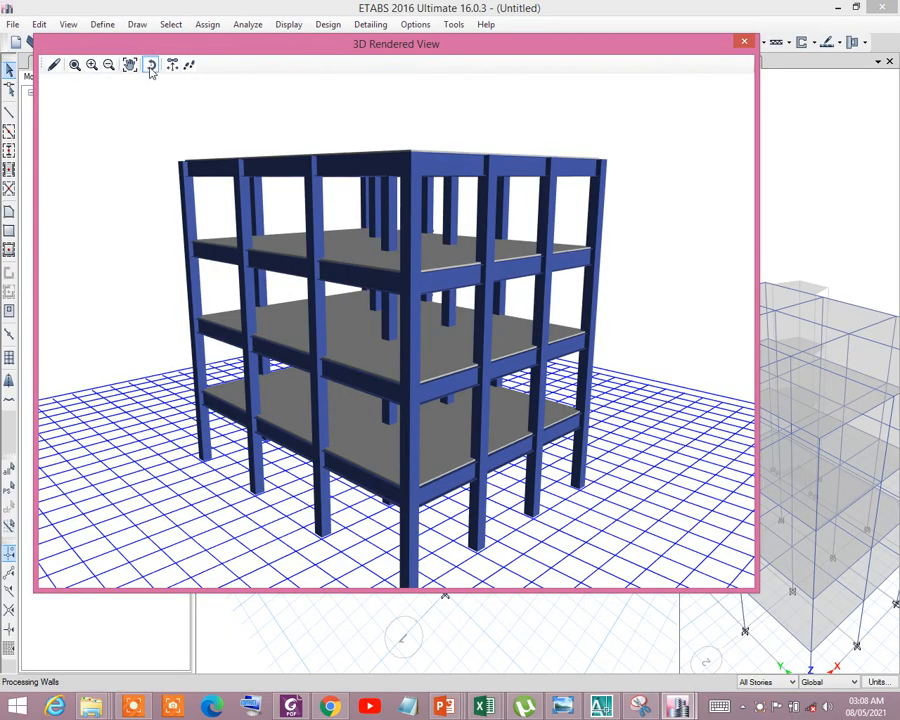
mouse_move(613, 293)
mouse_down()
mouse_move(348, 331)
mouse_move(537, 378)
mouse_move(578, 332)
mouse_move(595, 350)
mouse_move(629, 360)
mouse_move(636, 390)
mouse_move(623, 458)
mouse_move(583, 474)
mouse_move(639, 430)
mouse_move(596, 288)
mouse_up()
scroll(565, 181, up, 2)
drag(640, 228, 632, 222)
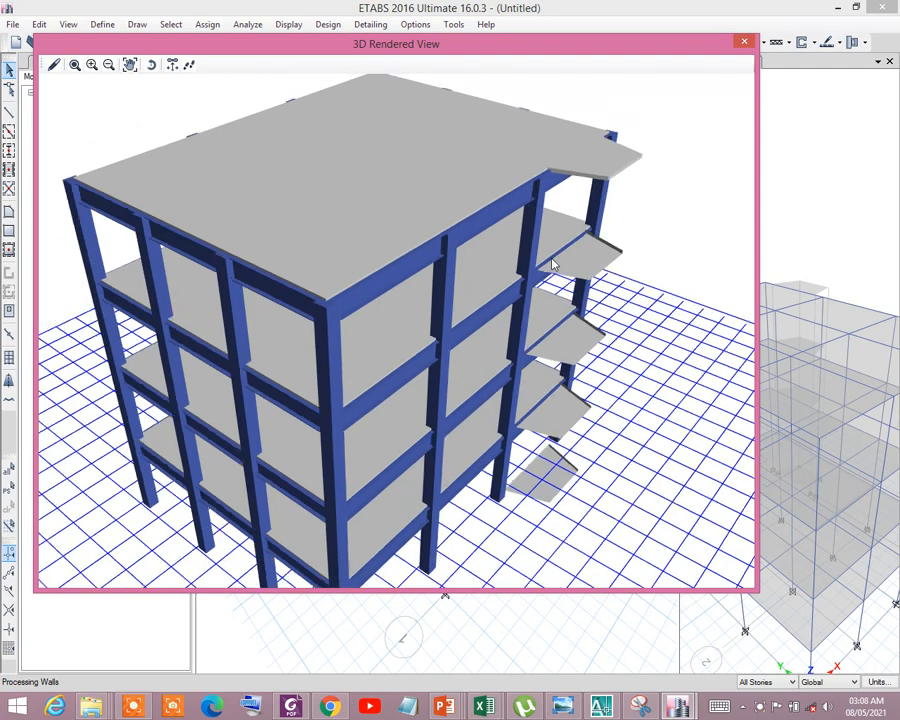
click(745, 43)
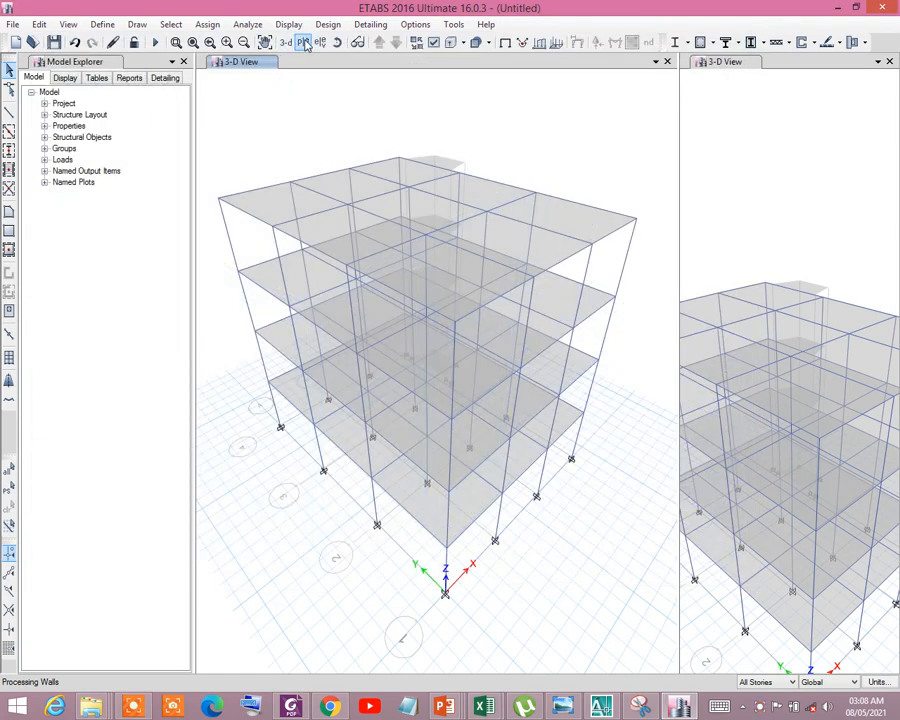
Switch the main window from the 3-D view to the Story4 plan view.
click(301, 42)
click(375, 345)
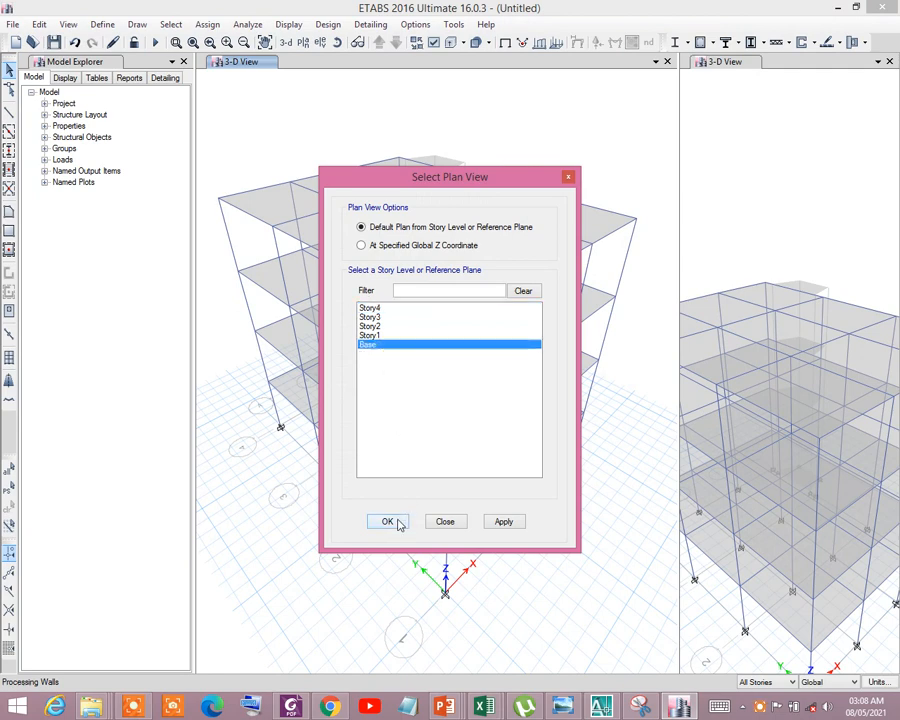
click(372, 335)
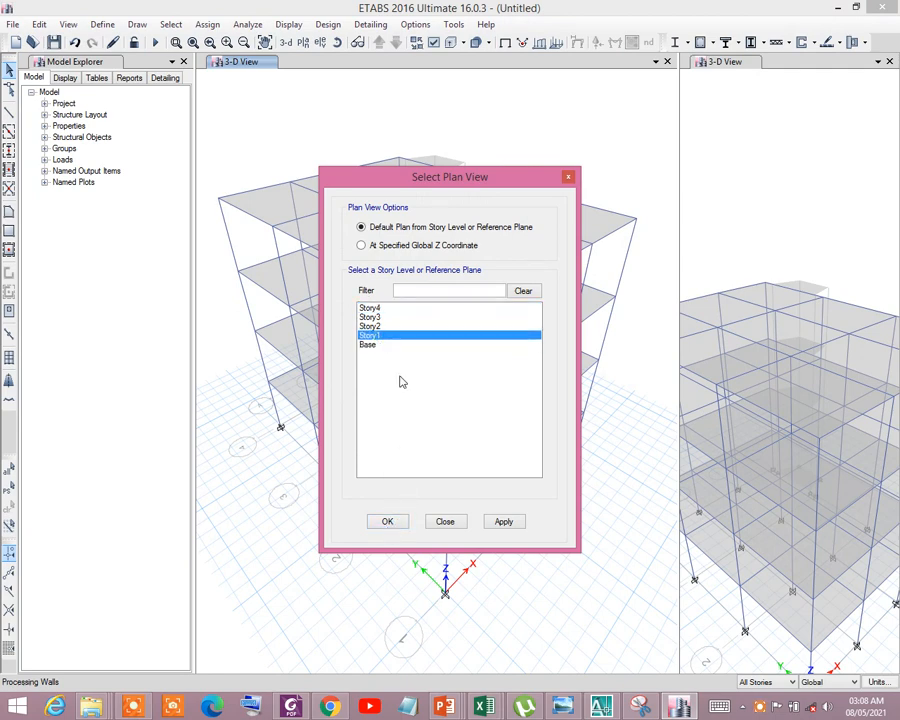
click(375, 308)
click(388, 521)
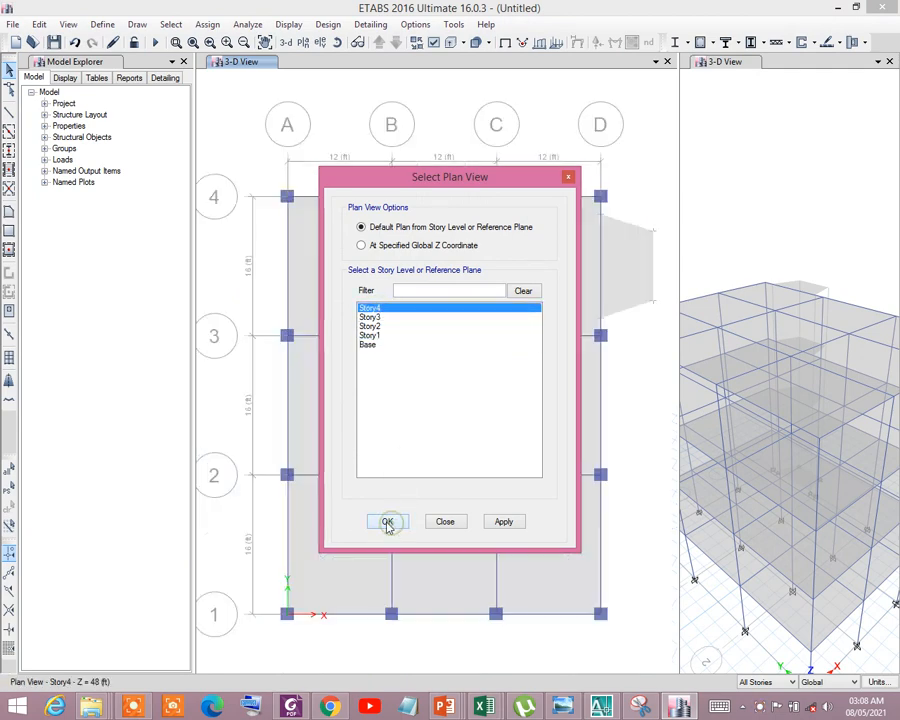
scroll(388, 402, down, 2)
scroll(500, 510, up, 3)
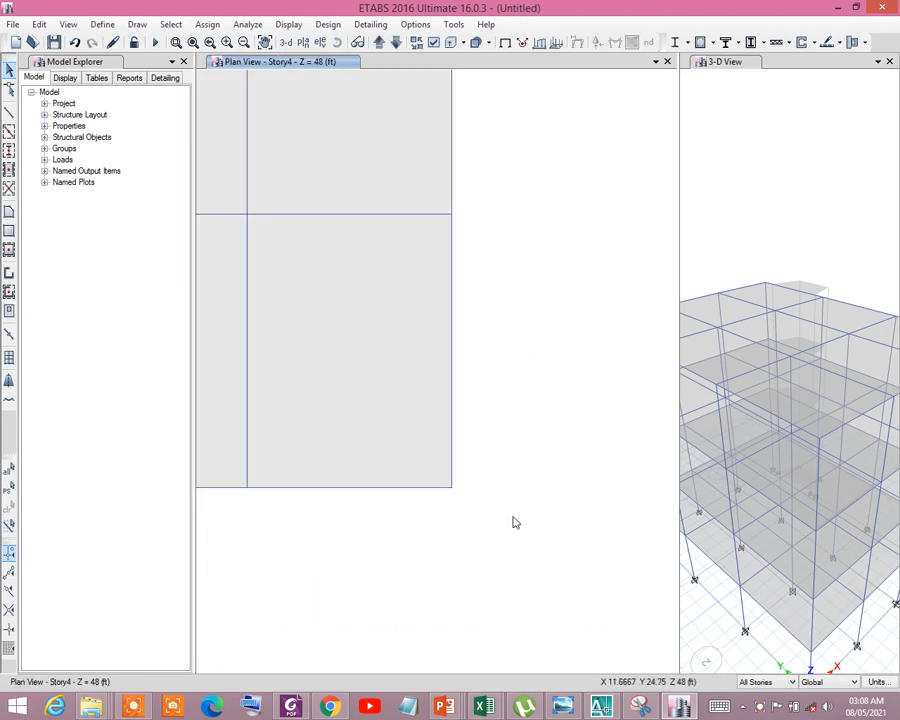
scroll(459, 468, down, 3)
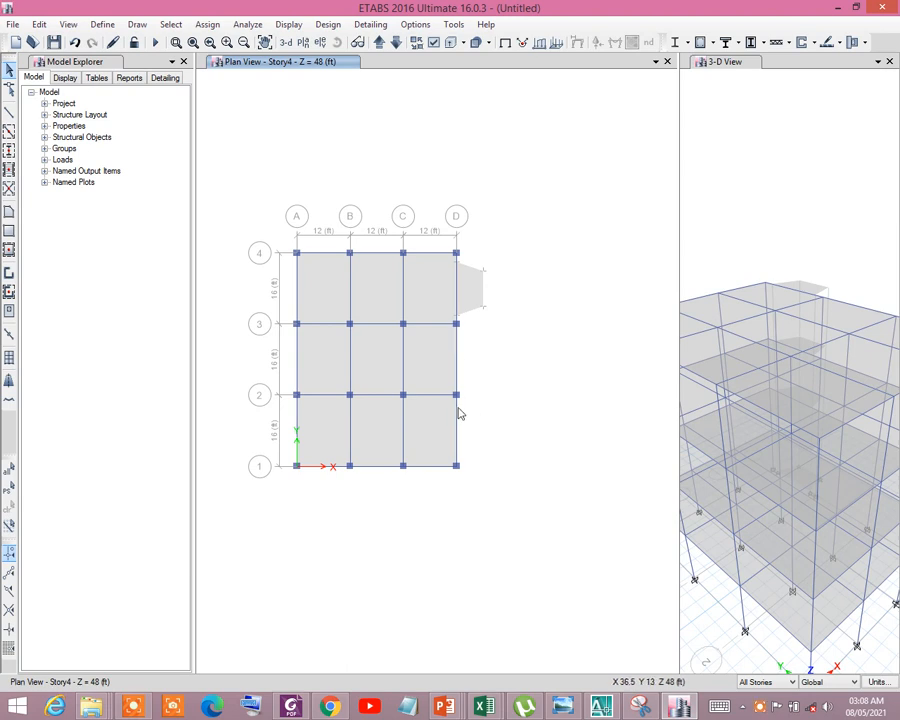
scroll(442, 417, up, 2)
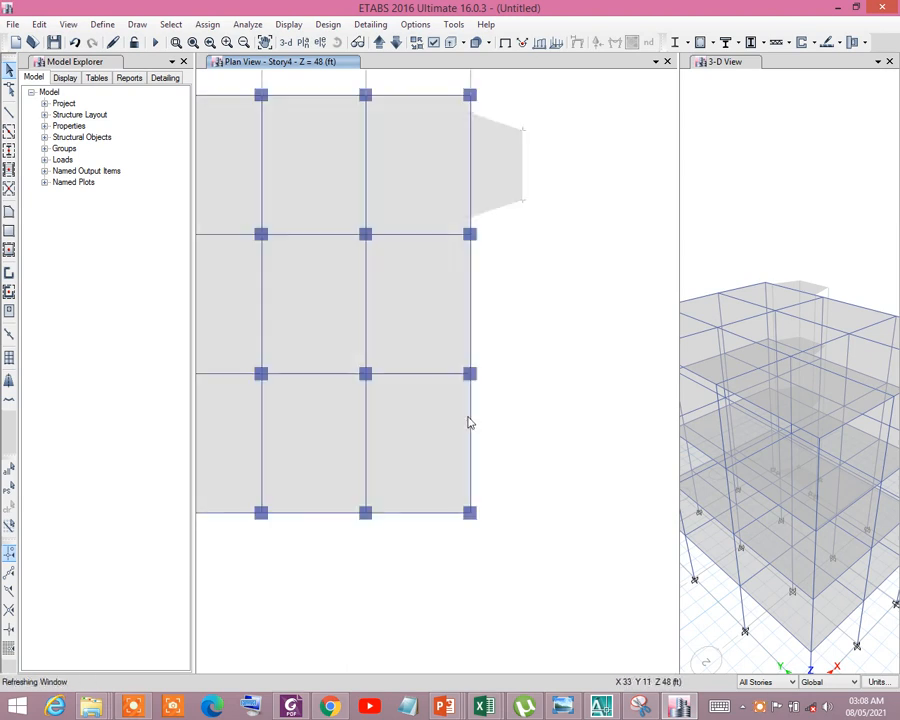
scroll(452, 422, down, 2)
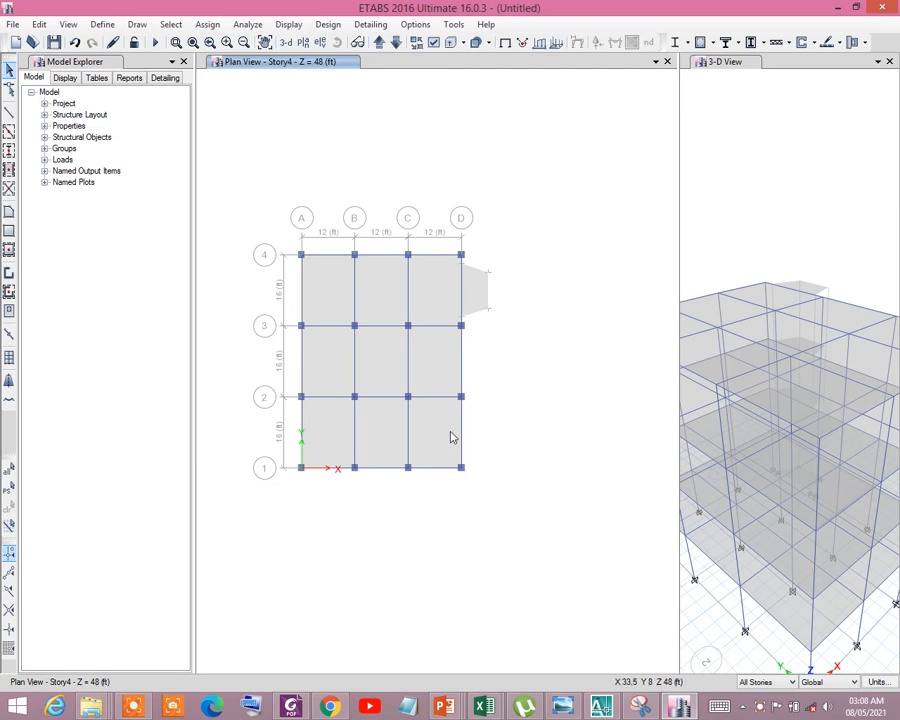
scroll(472, 428, up, 2)
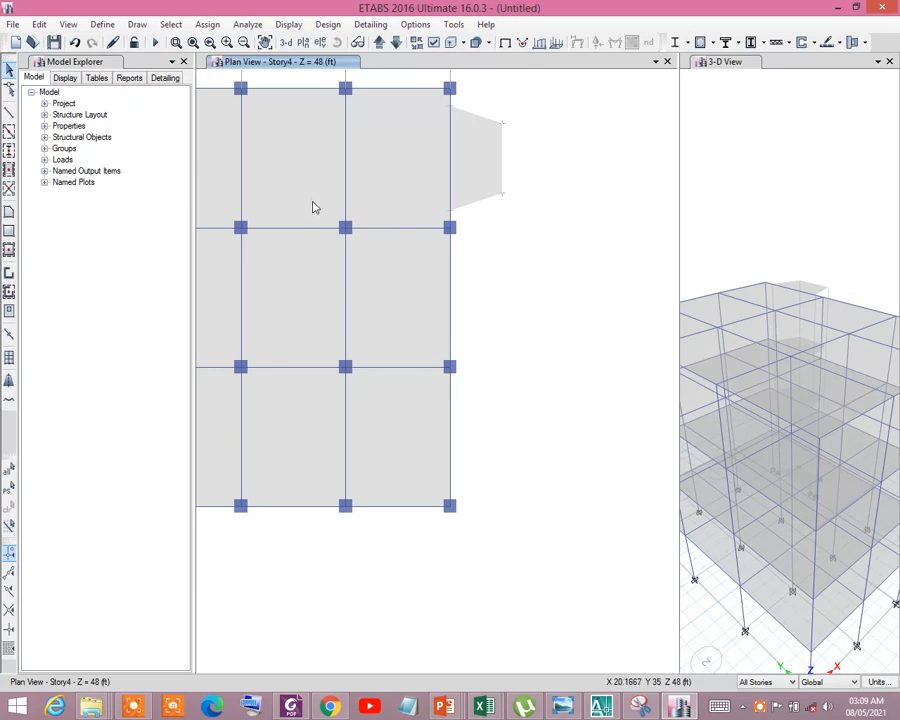
Draw reference points from grid point D-2 with plan offset Y -24 in and from D-1 with plan offset Y 24 in.
click(137, 24)
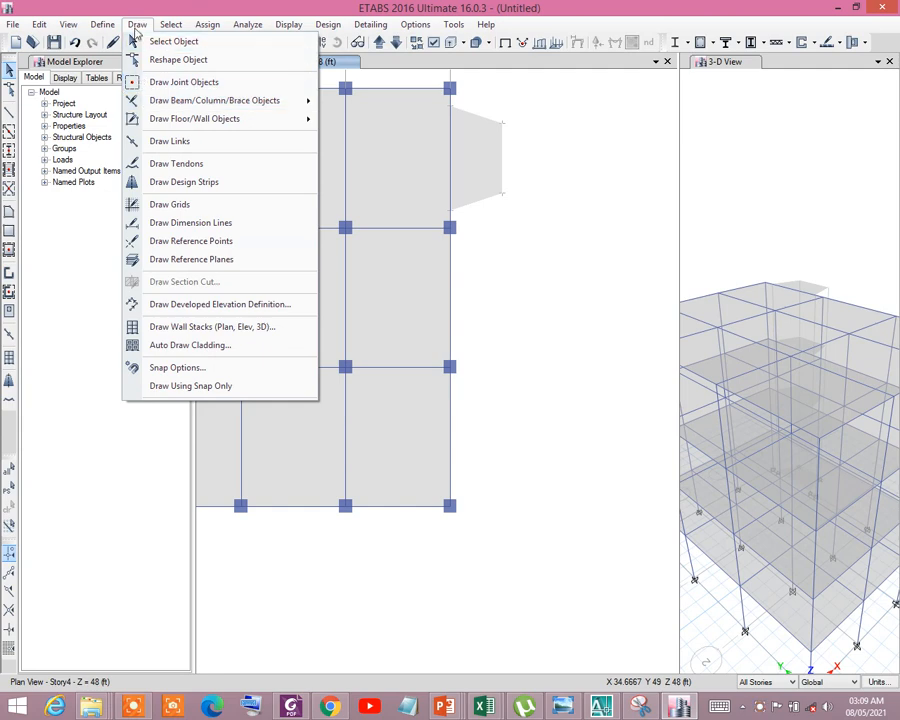
click(197, 243)
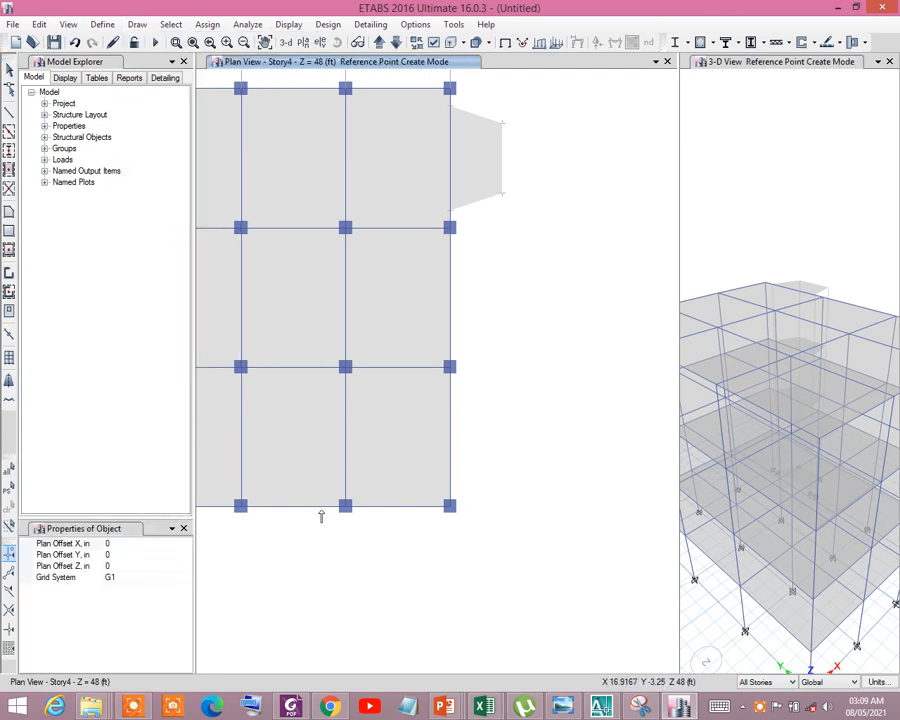
click(131, 551)
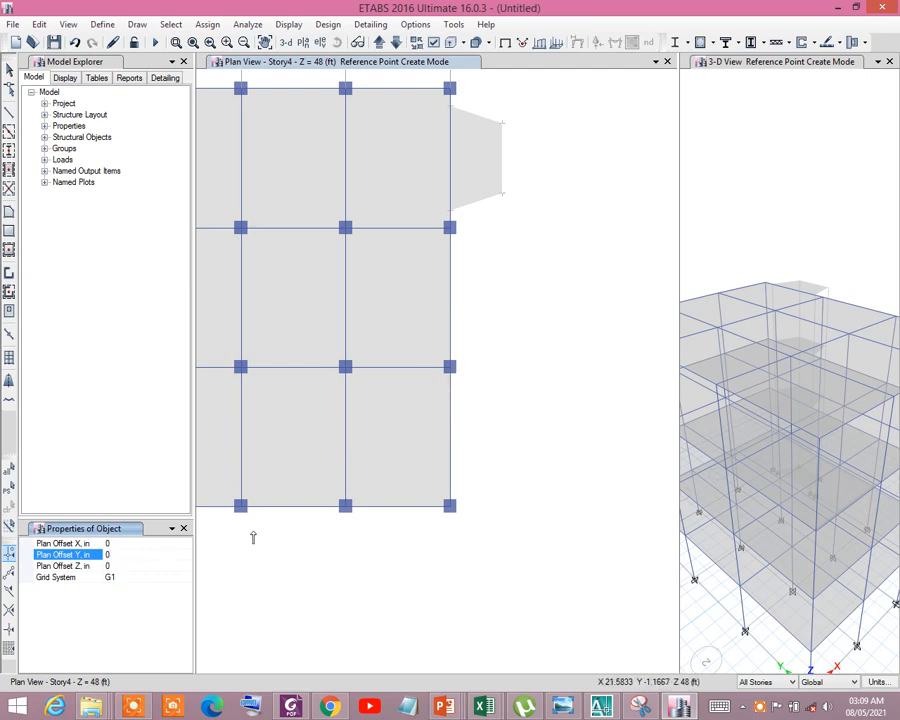
click(146, 551)
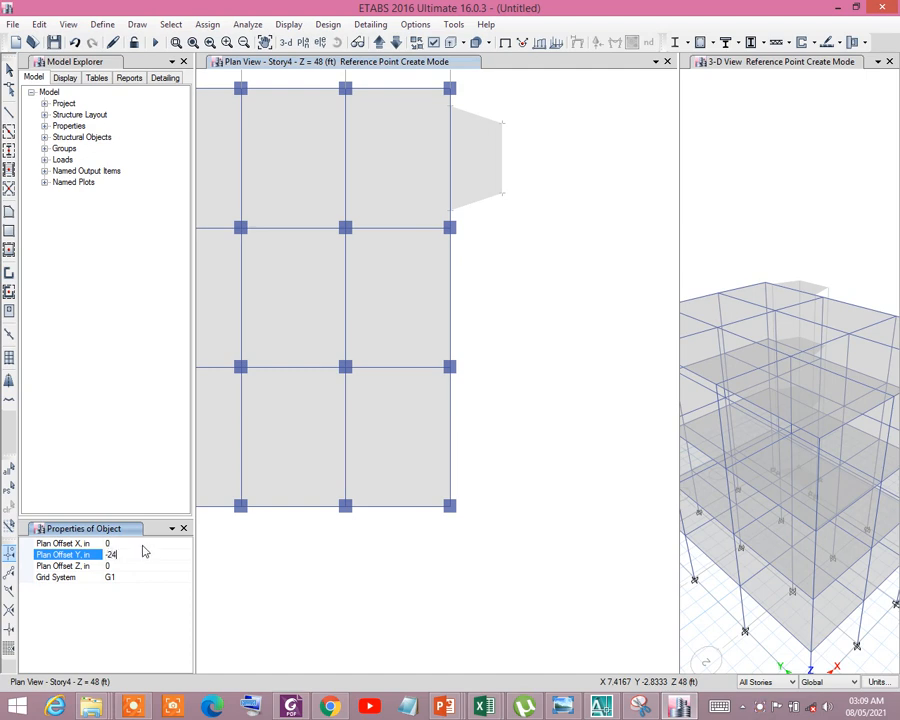
click(450, 367)
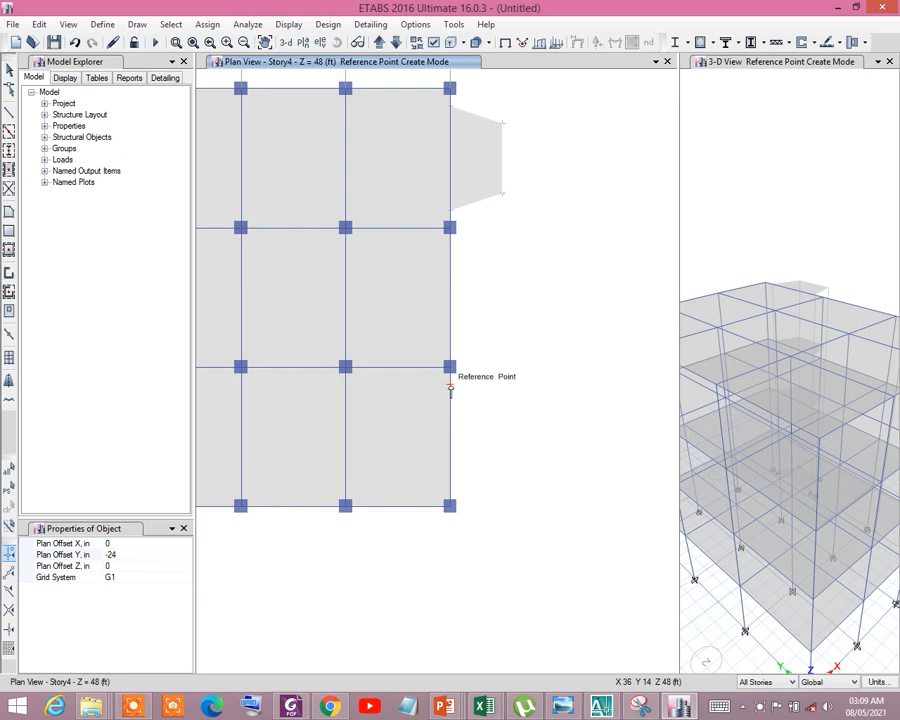
click(111, 555)
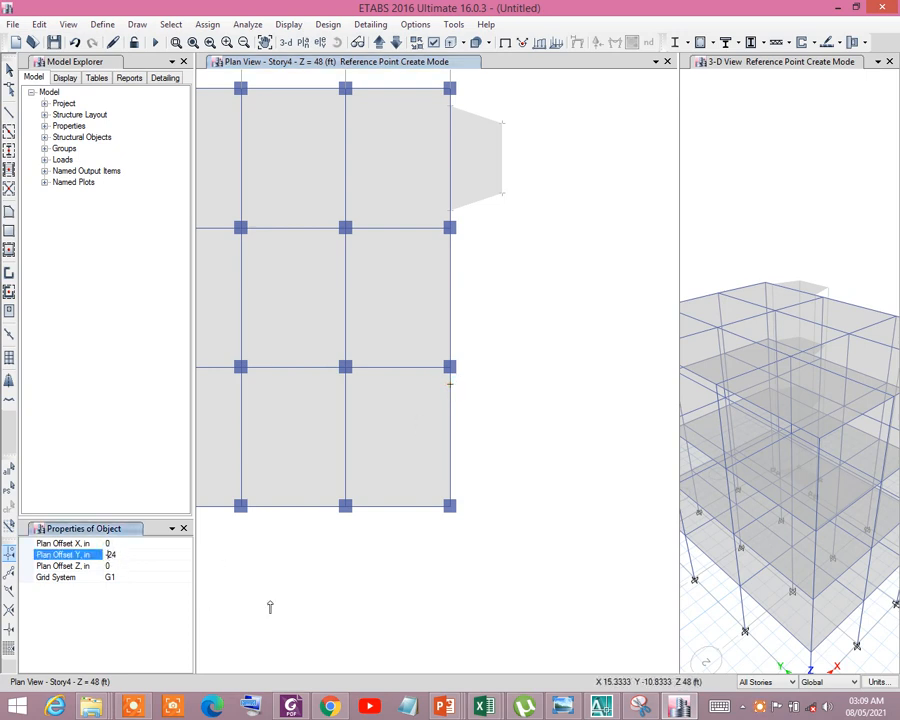
click(450, 507)
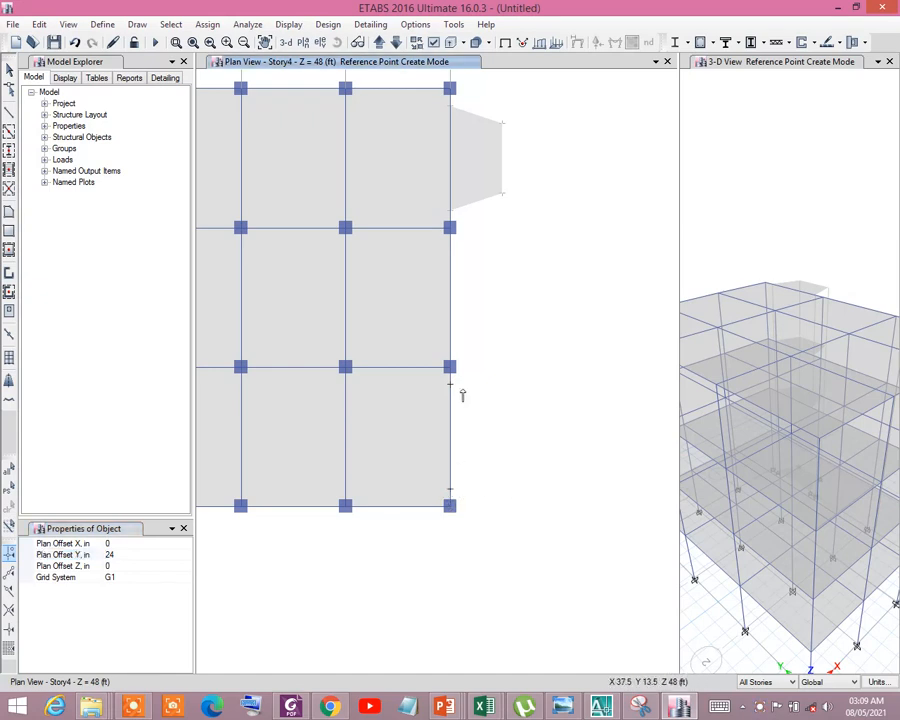
Draw reference points offset X 72 in, Y 24 in from the point near D-1 and X 72 in, Y -24 in from that near D-2.
scroll(450, 394, up, 3)
scroll(450, 395, down, 2)
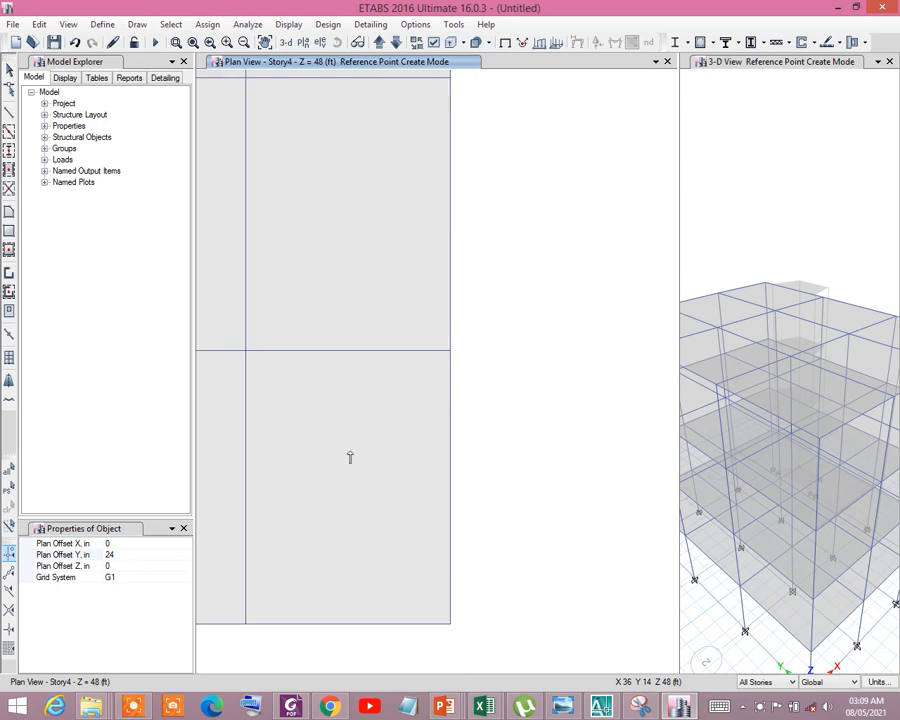
click(124, 554)
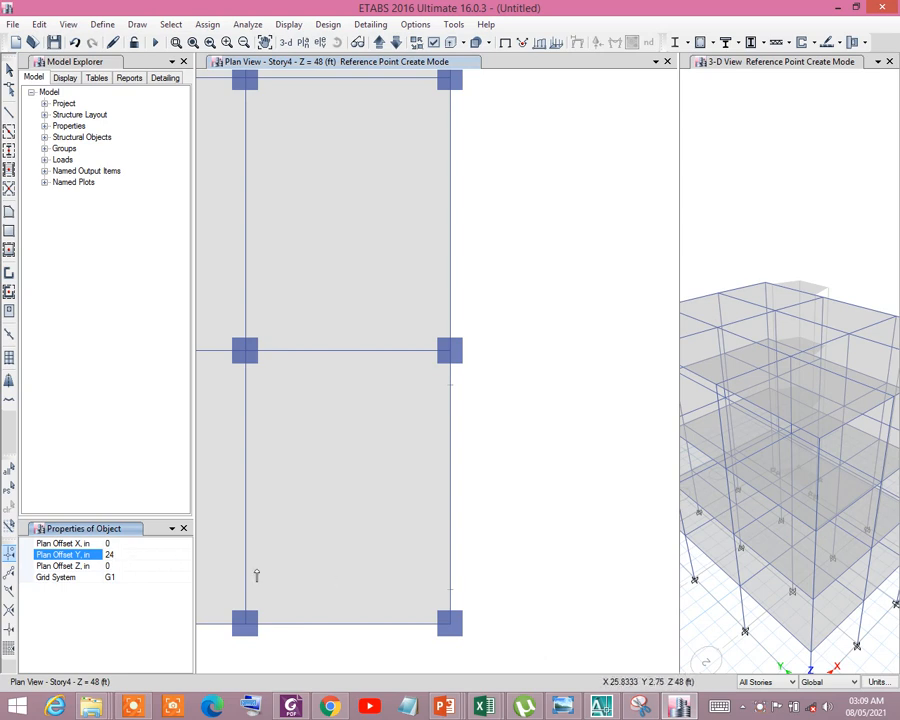
click(134, 543)
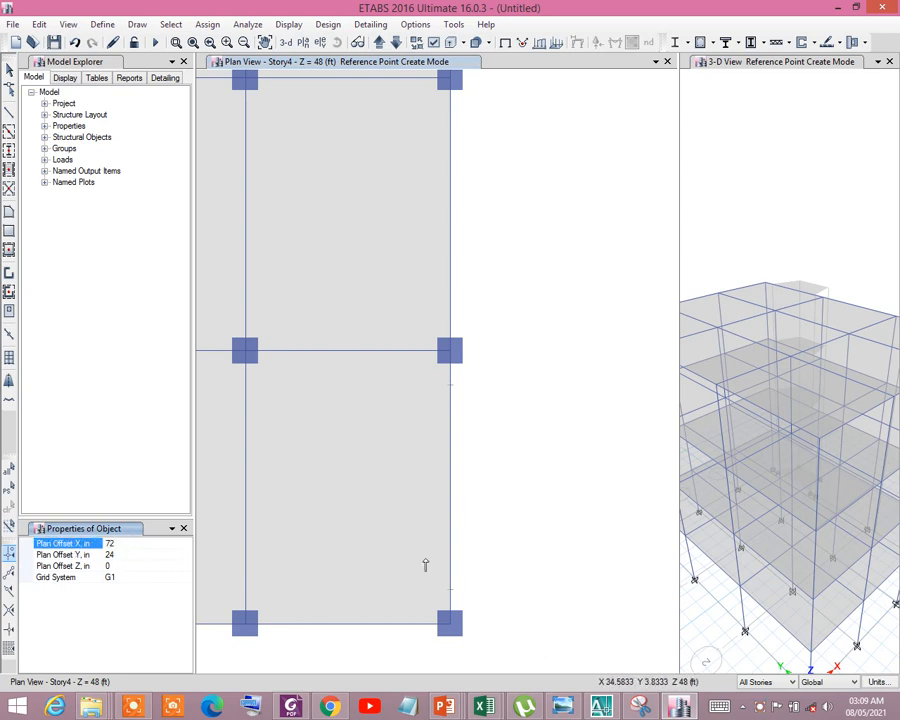
click(451, 590)
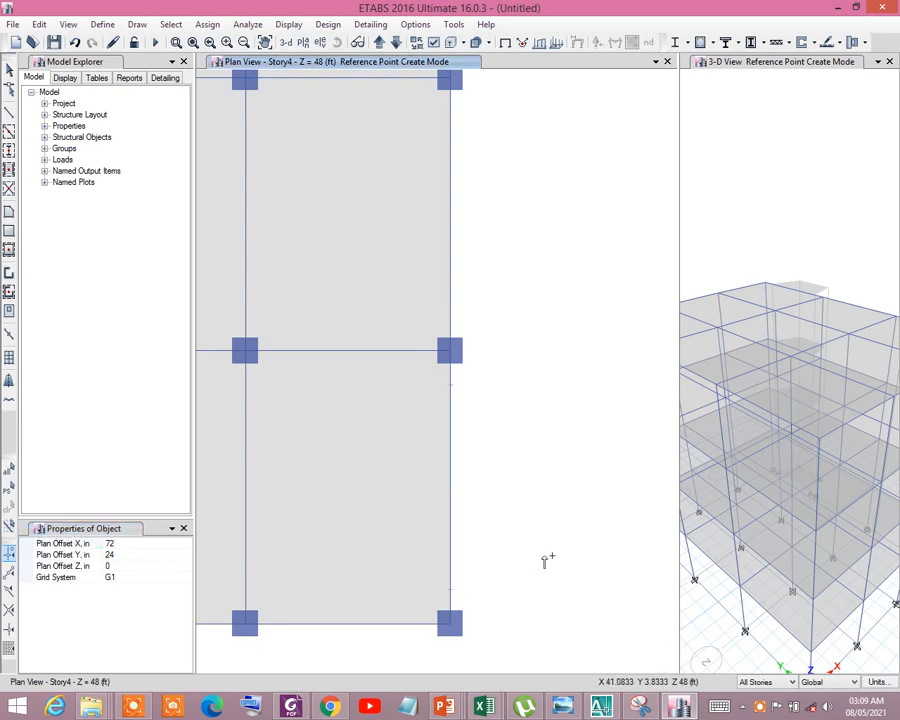
click(105, 554)
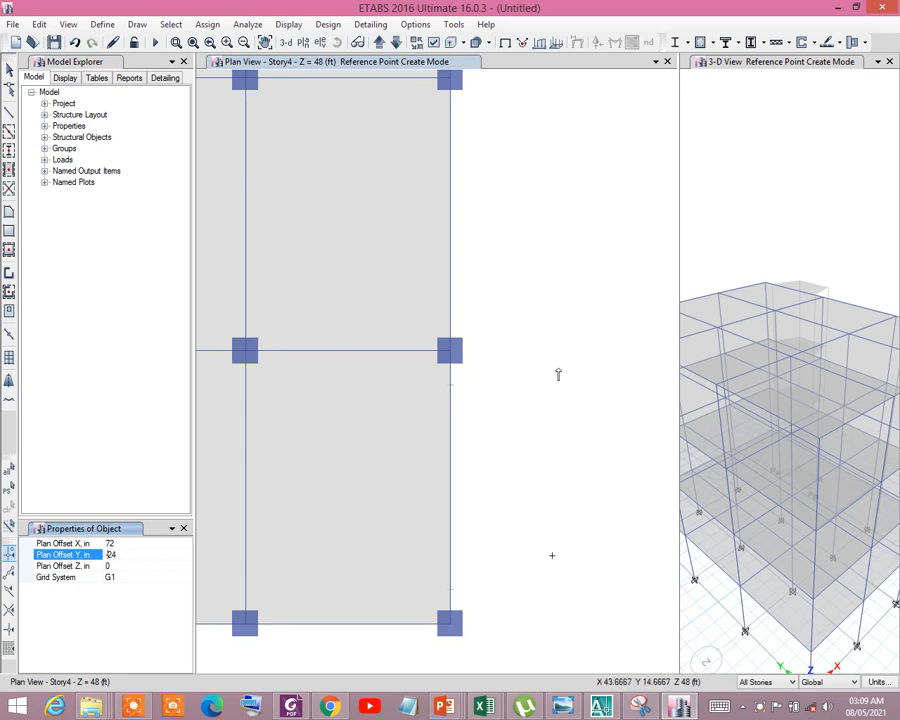
click(452, 386)
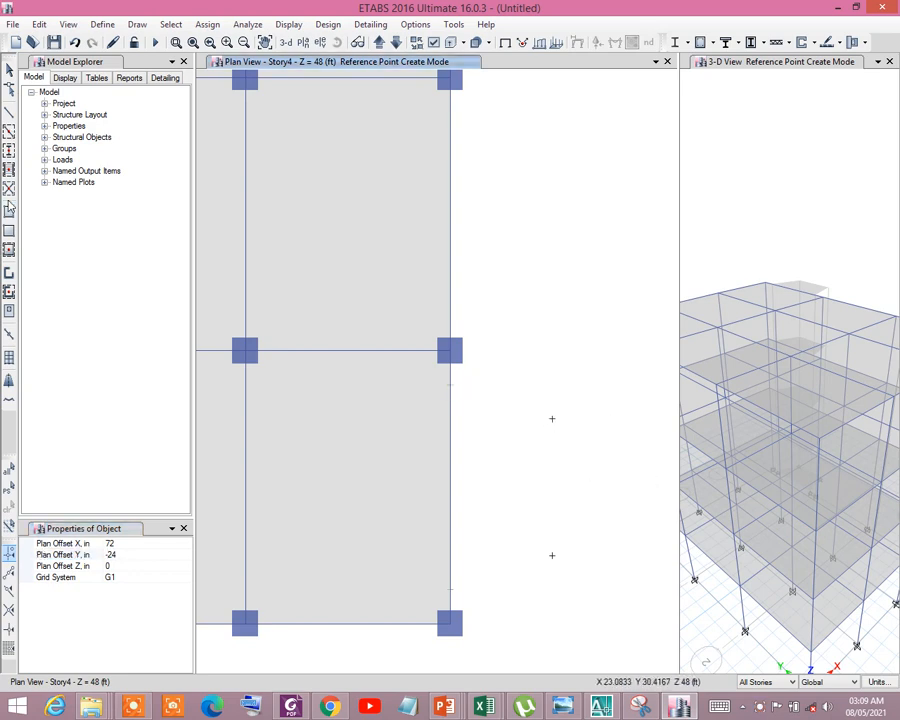
Draw a Slab1 floor area through the four reference points outside grid line D between grids 1 and 2.
click(8, 212)
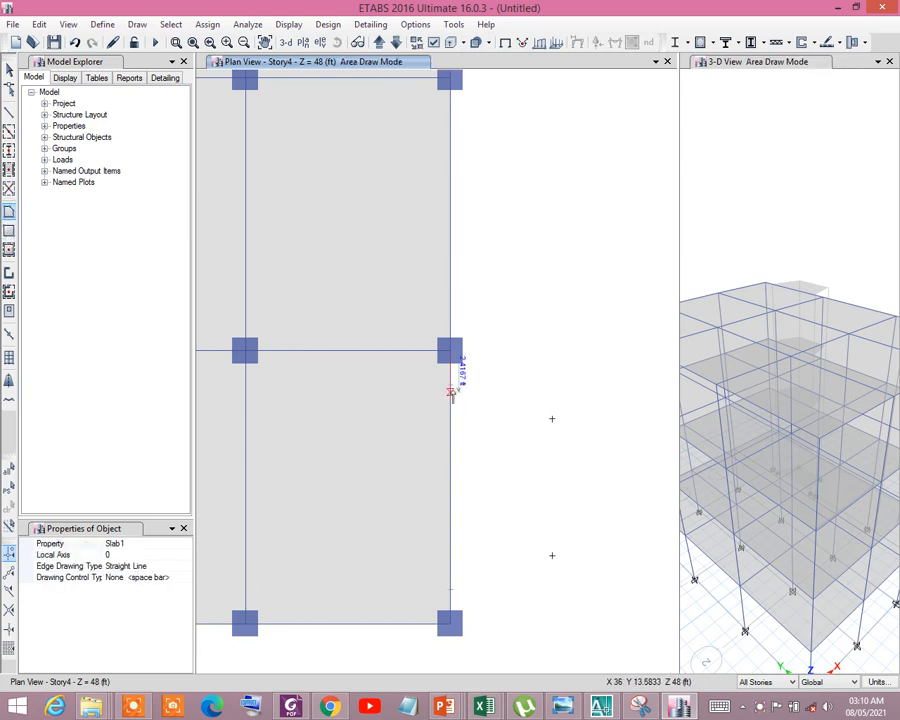
click(450, 387)
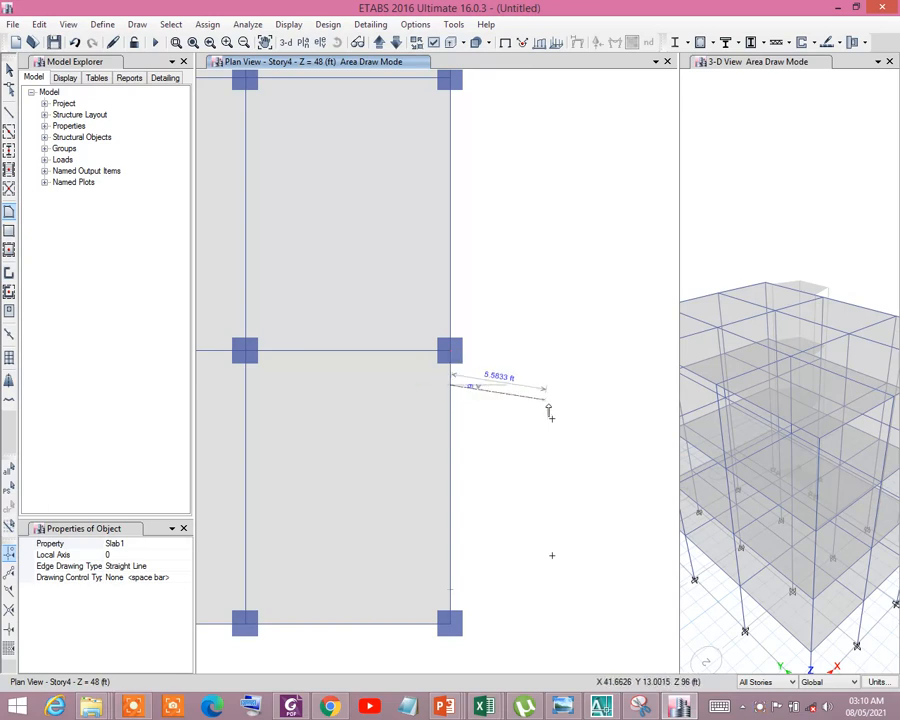
click(552, 418)
click(552, 555)
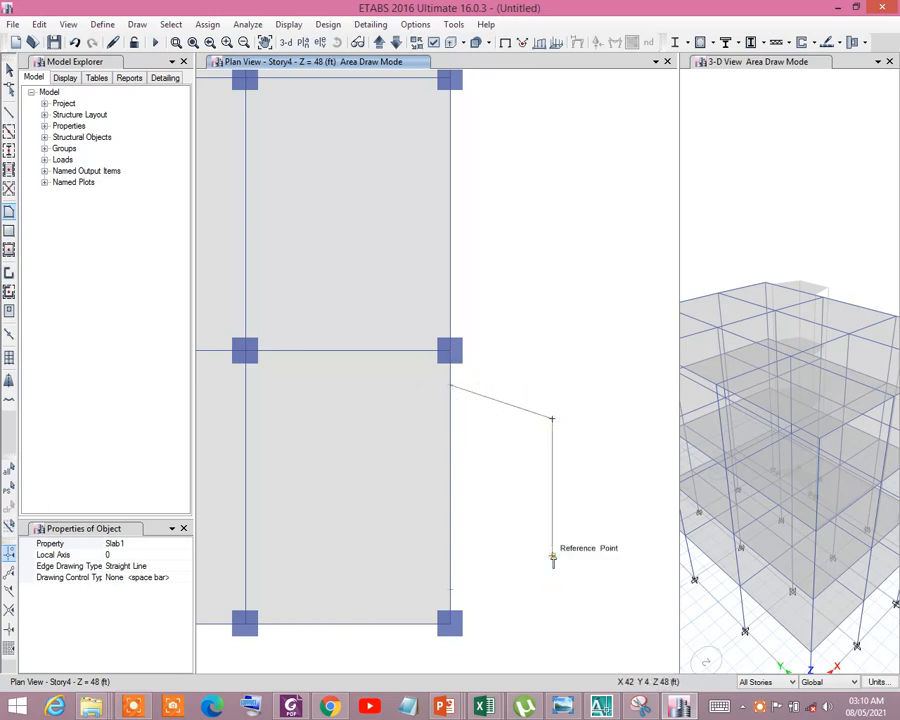
click(450, 590)
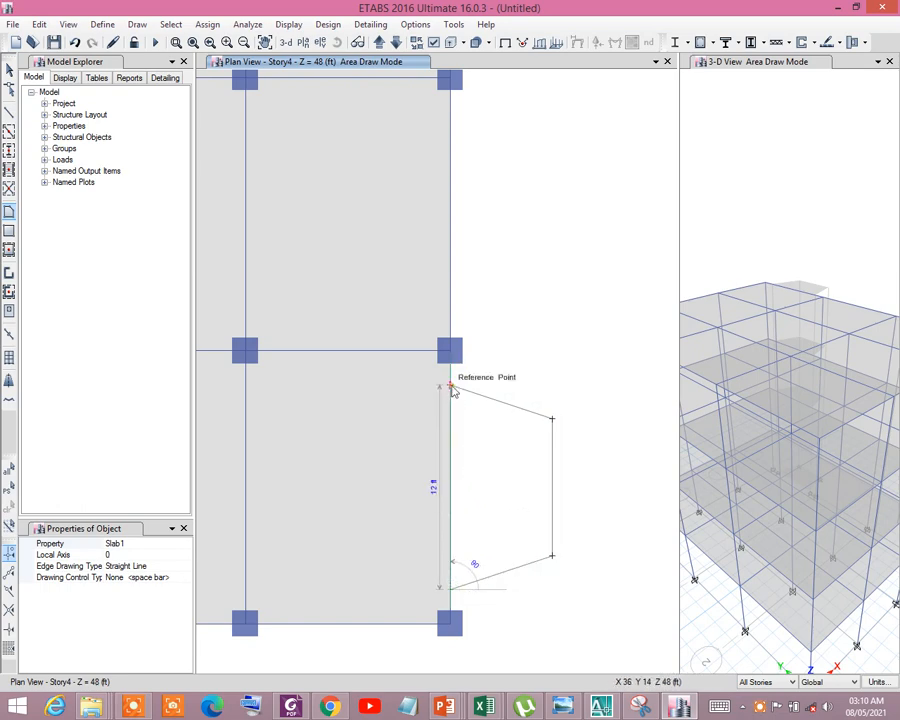
click(450, 388)
scroll(478, 444, down, 2)
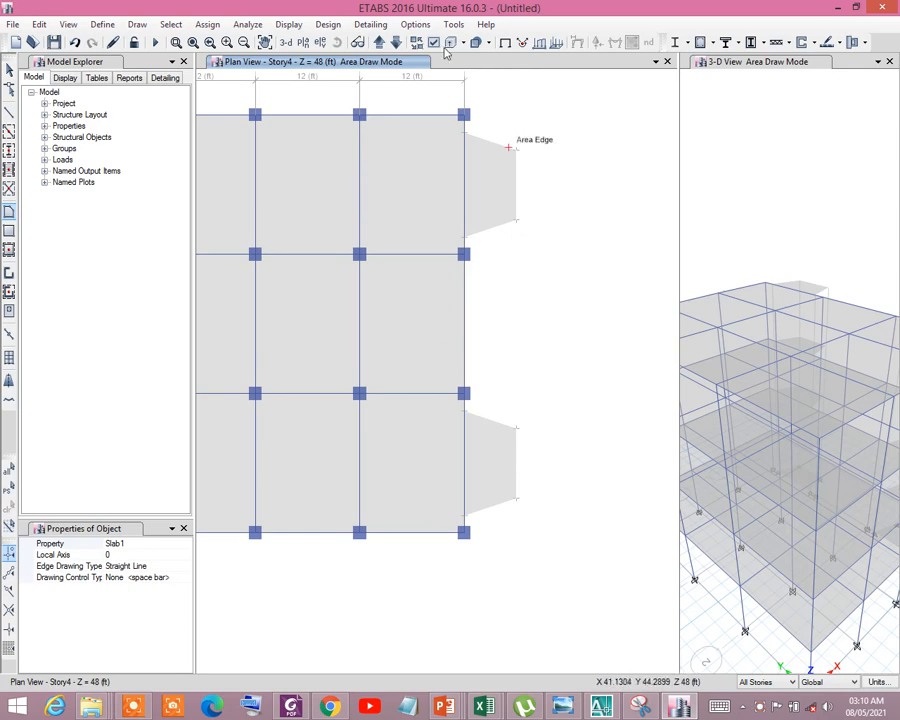
Show the main window in 3-D with extruded frames and rotate the building to examine both stacks of projecting slabs.
click(287, 42)
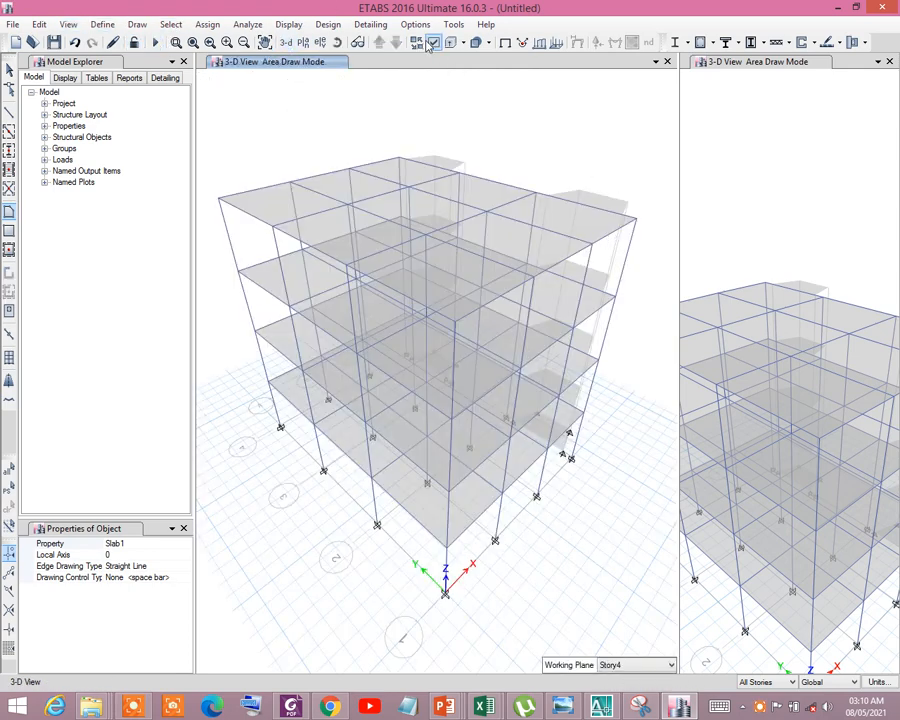
click(450, 43)
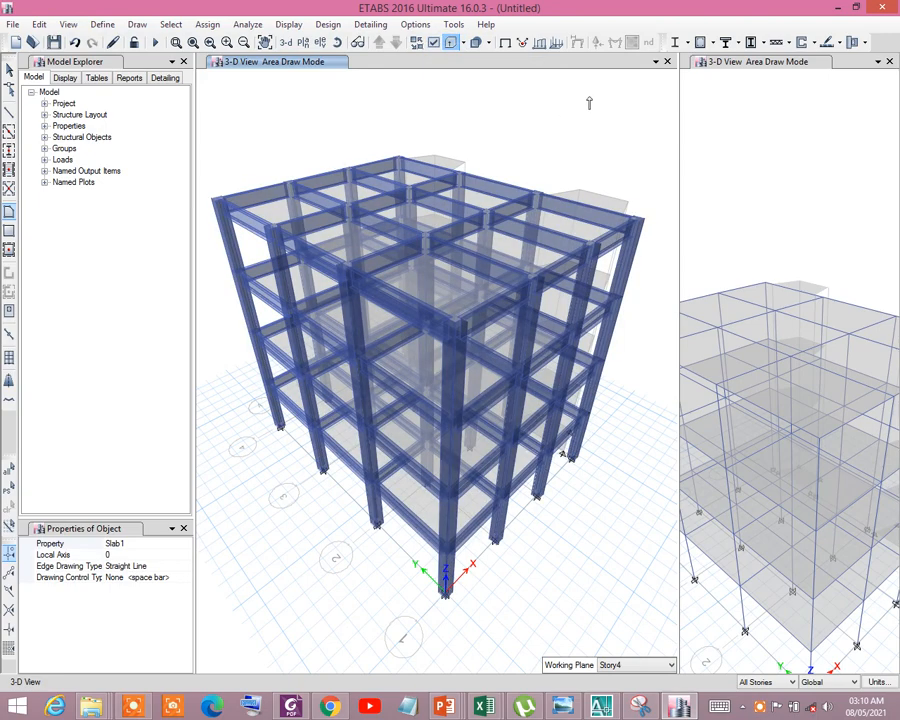
click(357, 42)
drag(620, 200, 352, 196)
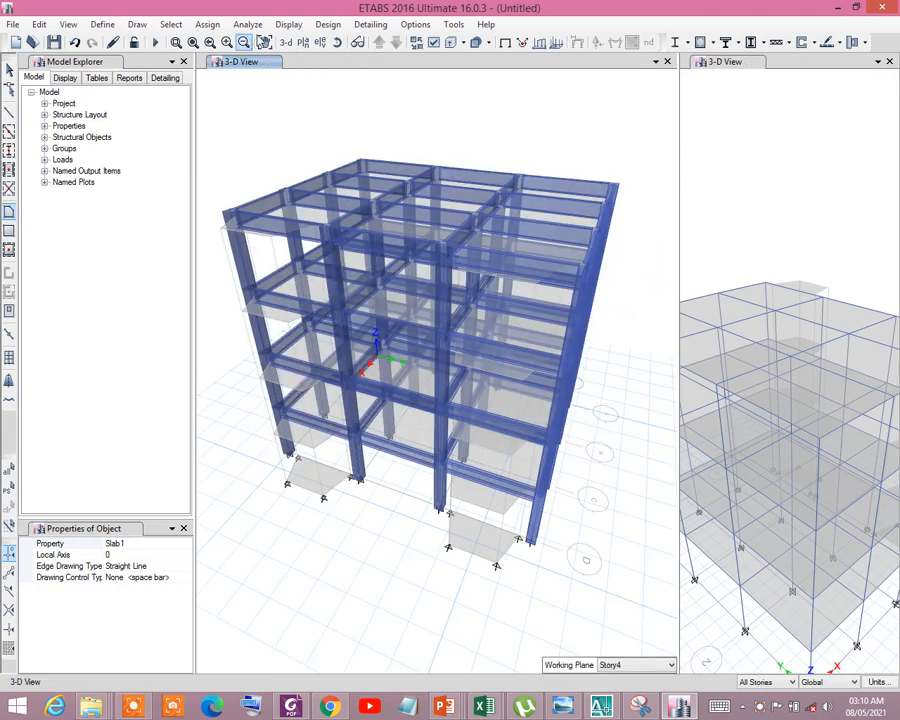
click(336, 41)
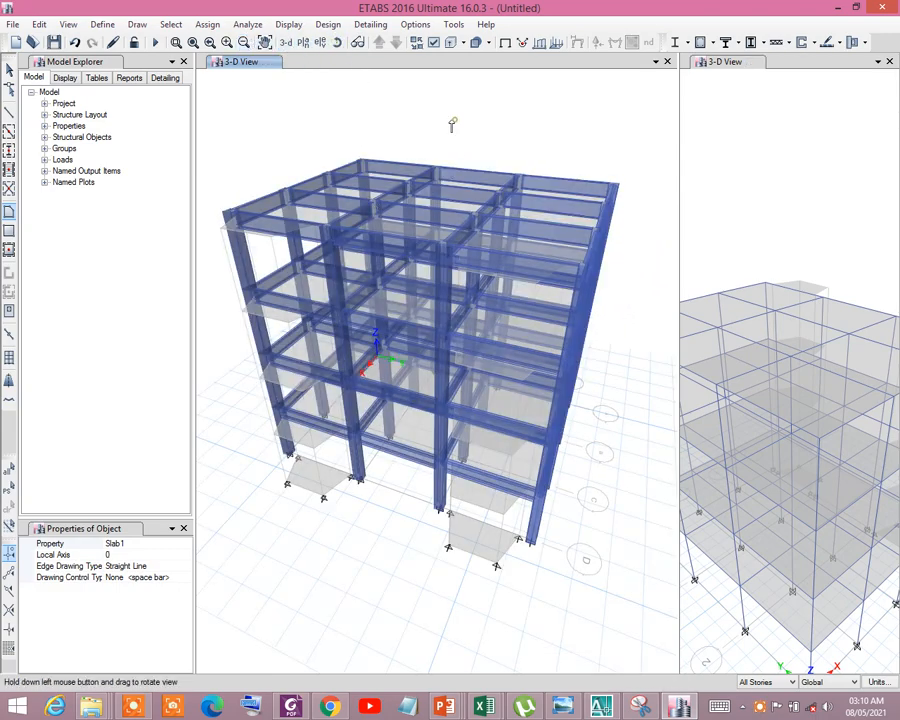
mouse_move(452, 125)
mouse_down()
mouse_move(421, 123)
mouse_move(403, 108)
mouse_move(372, 117)
mouse_up()
scroll(345, 306, up, 3)
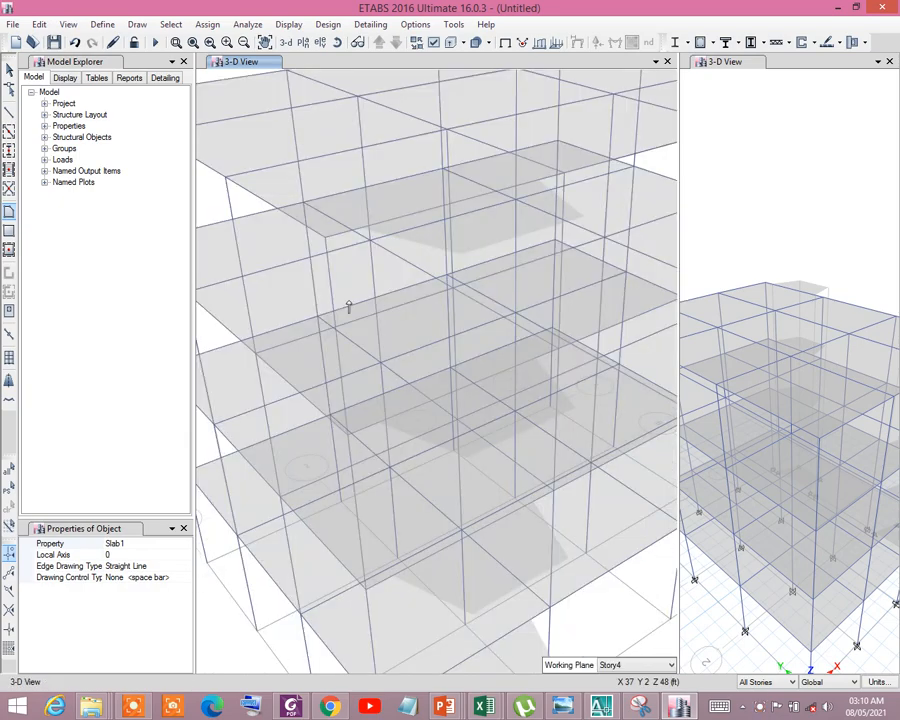
scroll(322, 312, down, 5)
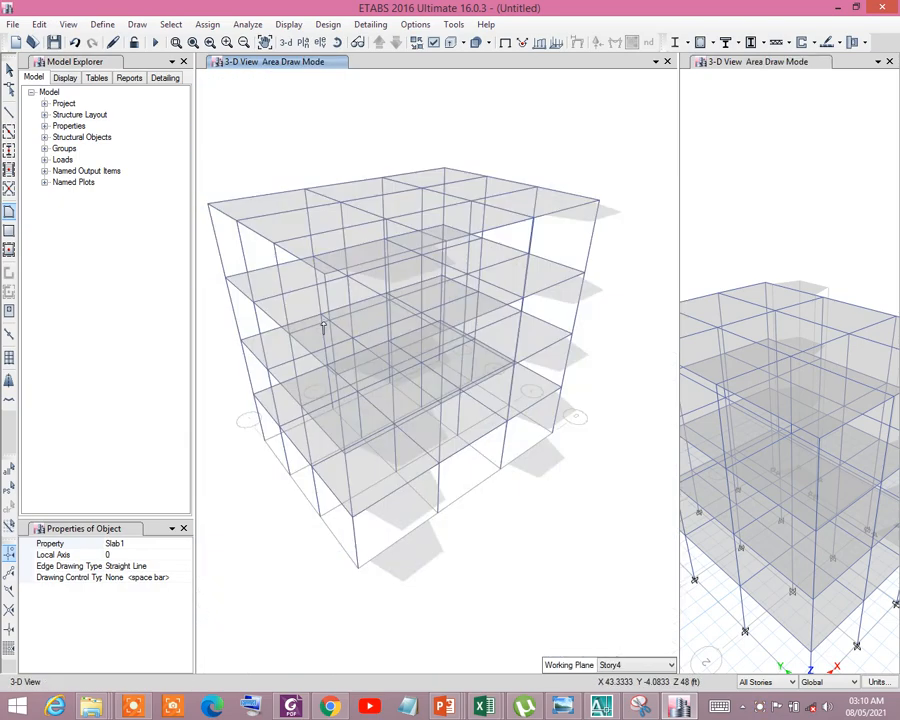
click(463, 46)
click(474, 76)
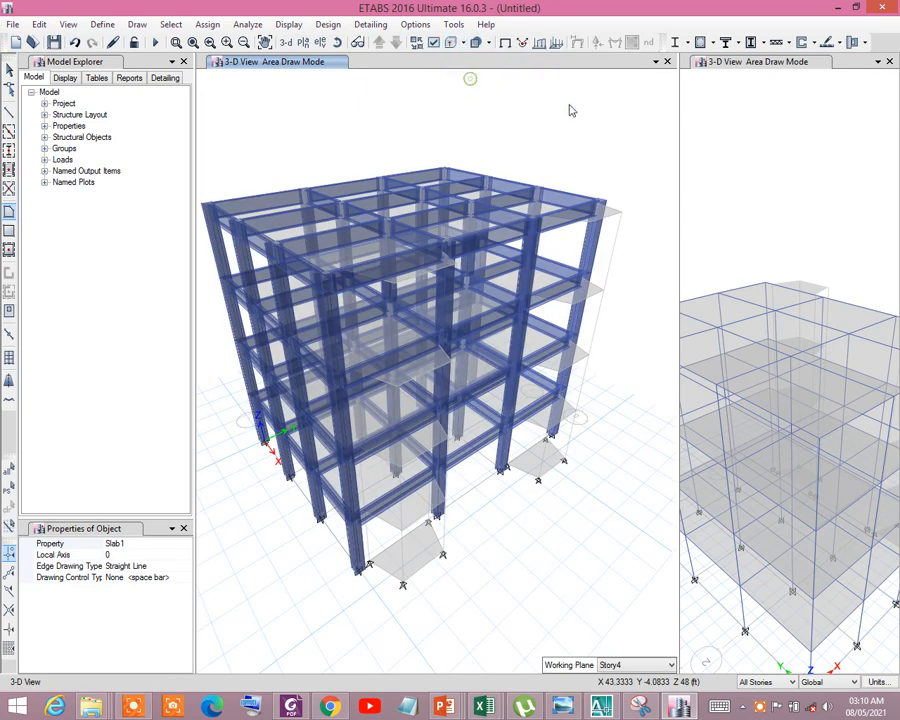
scroll(578, 225, up, 3)
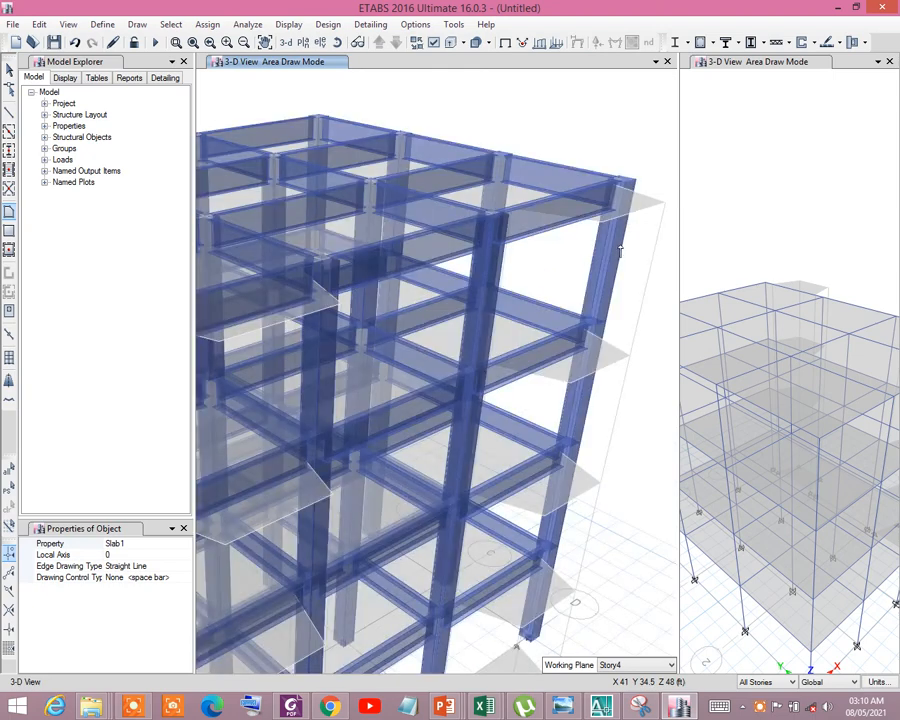
scroll(620, 248, down, 3)
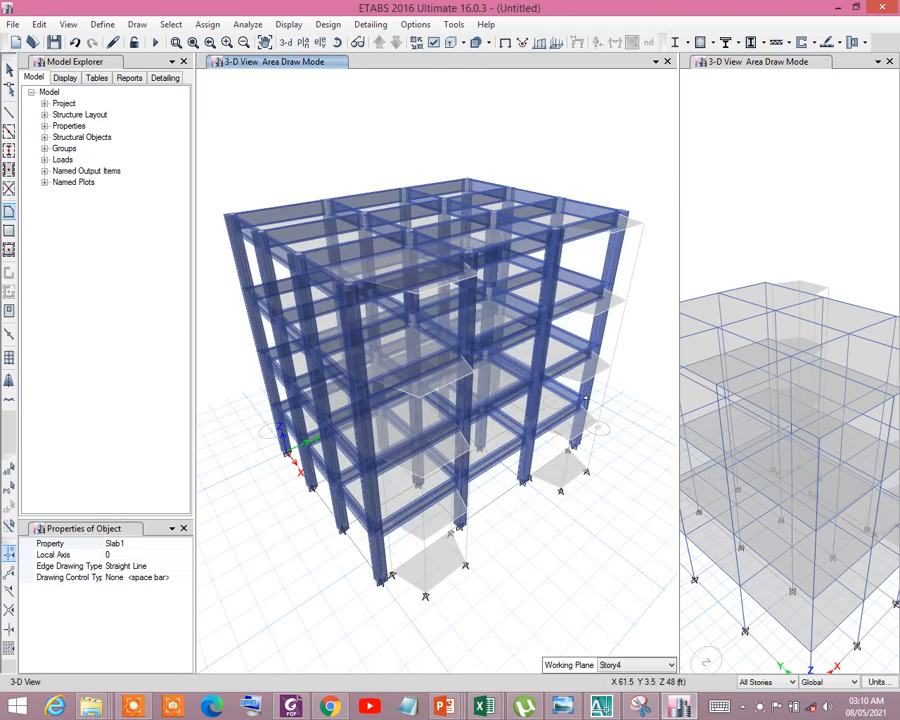
Switch the main window to the Base plan view and limit drawing and selection to One Story.
click(301, 42)
click(378, 345)
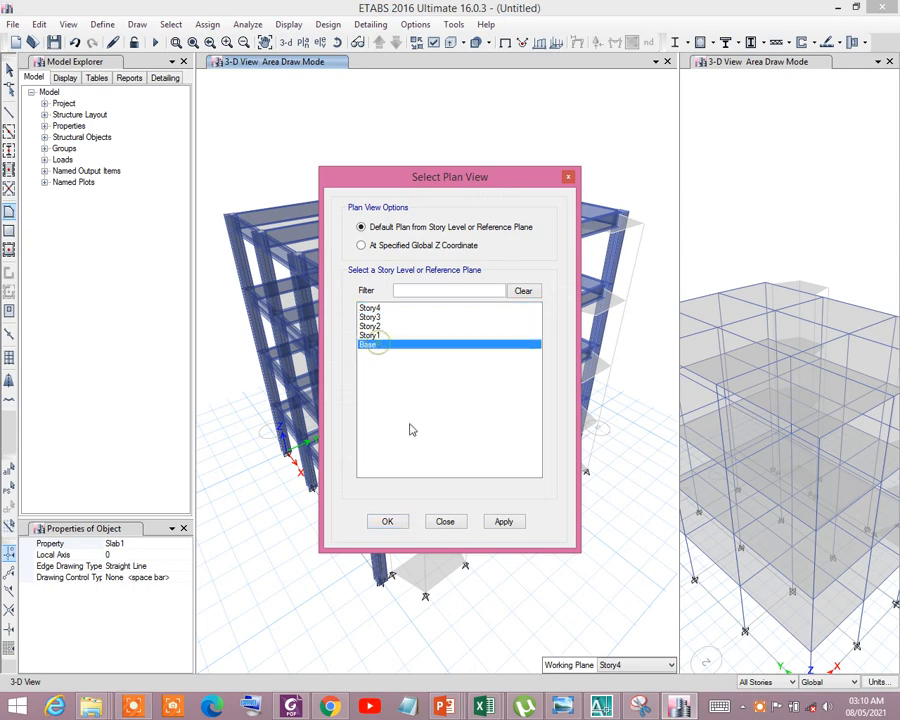
click(389, 522)
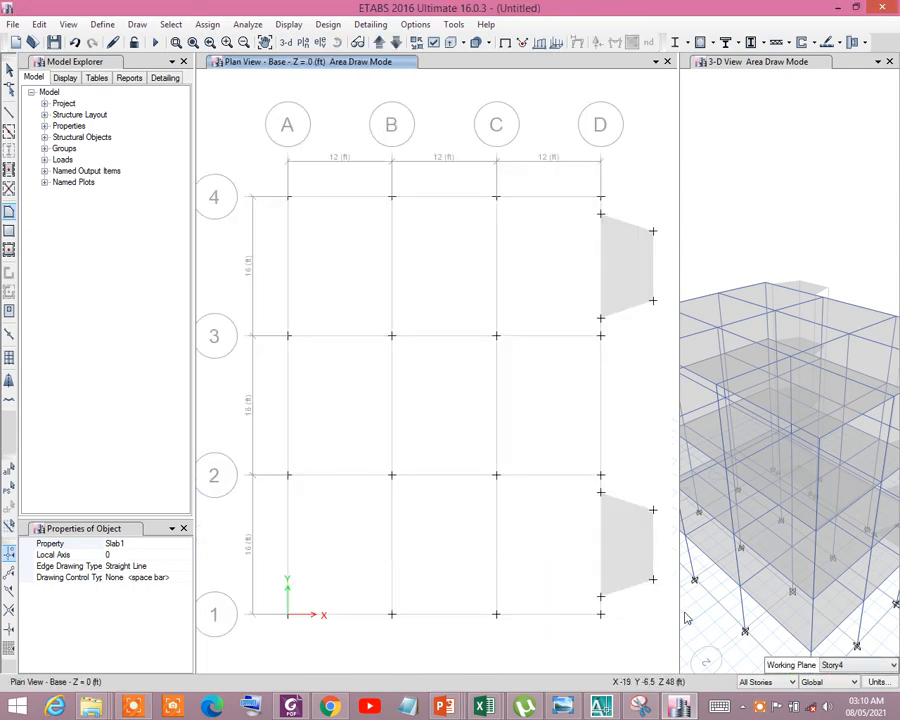
click(762, 682)
click(756, 694)
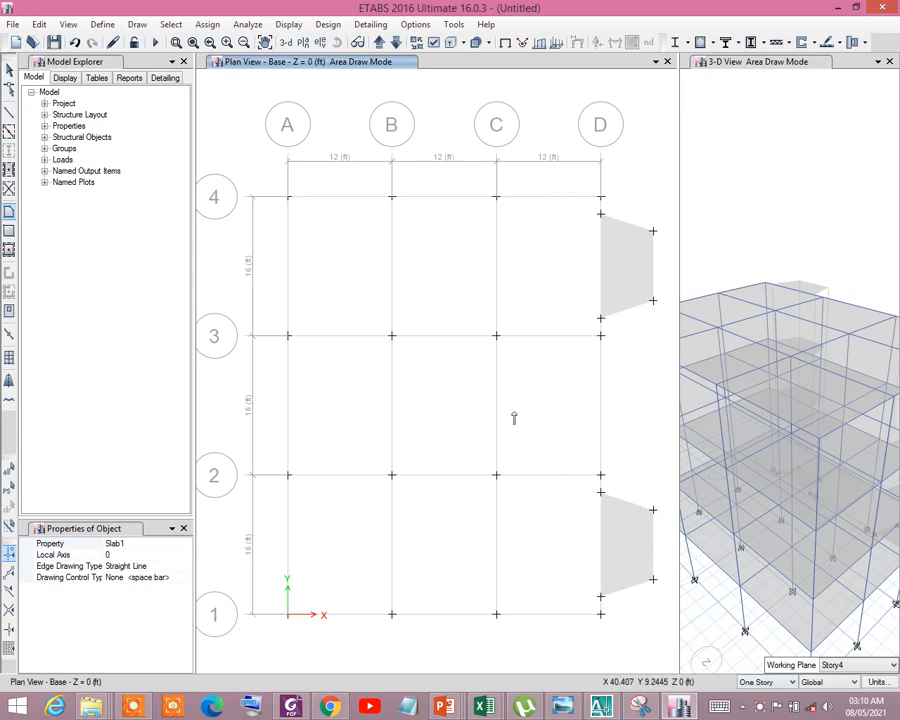
Delete the two projecting slabs outside grid line D at the Base level.
click(9, 68)
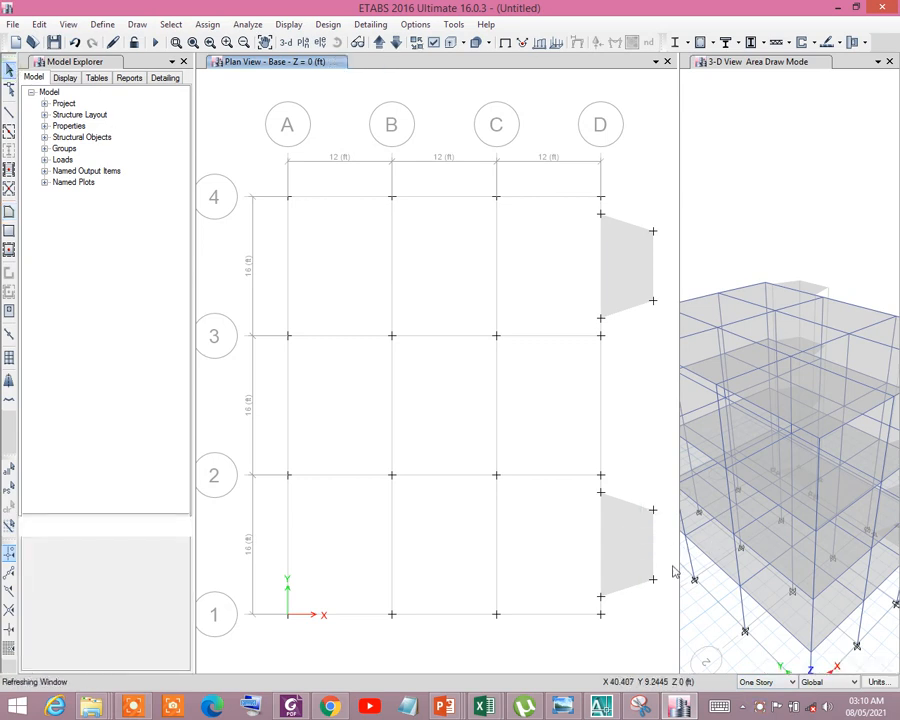
click(648, 518)
click(631, 279)
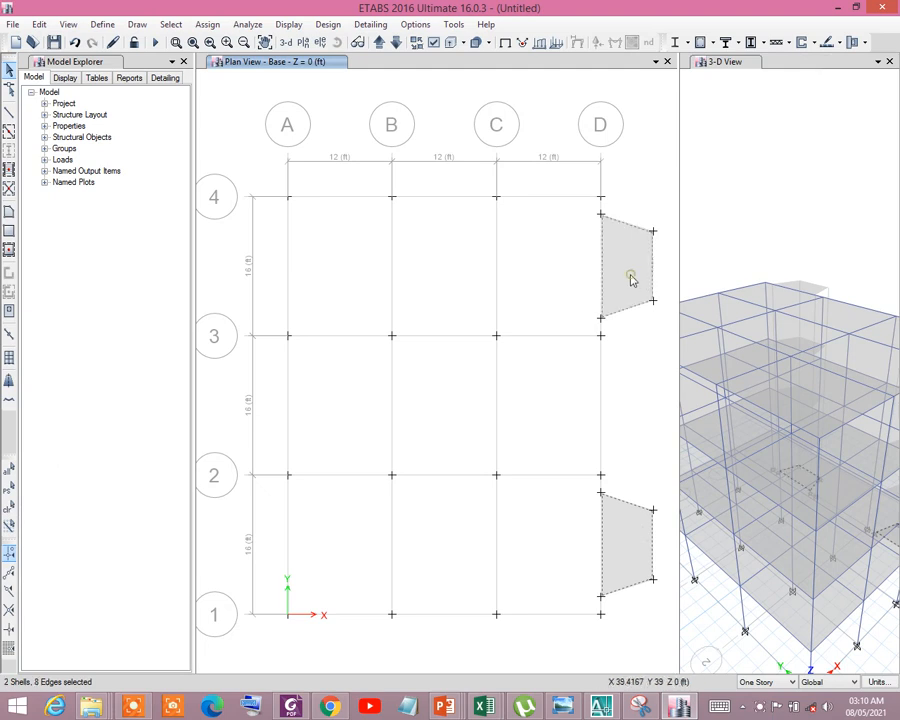
key(Delete)
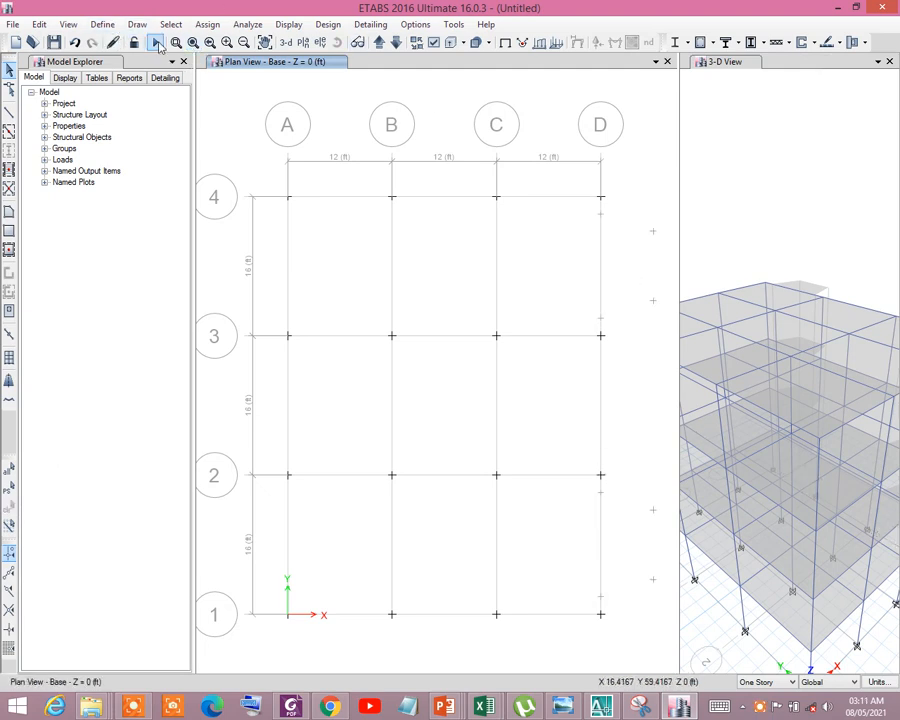
Change the Base plan window to a 3-D view and close the secondary 3-D view window.
click(286, 43)
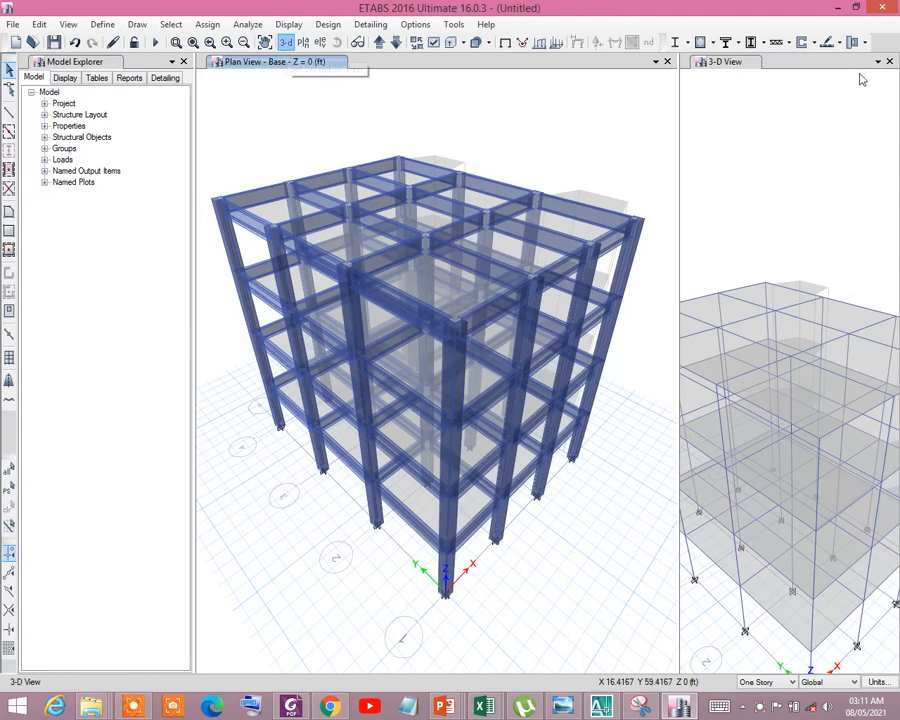
click(889, 61)
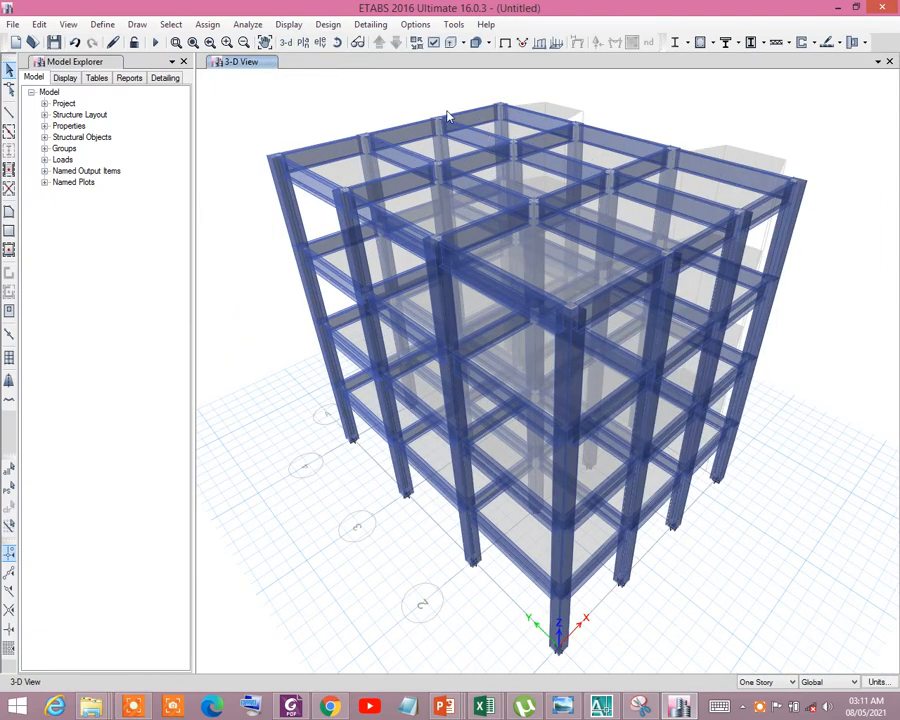
Open the 3D rendered view, rotate the building to inspect the projecting slabs and the cleared base level, and close it.
click(68, 24)
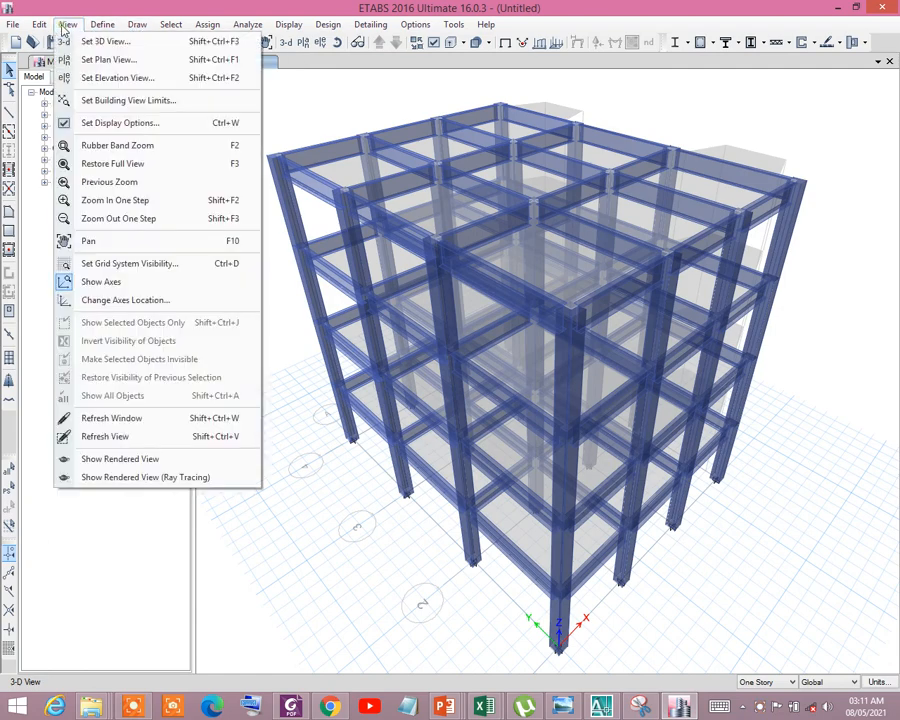
click(113, 459)
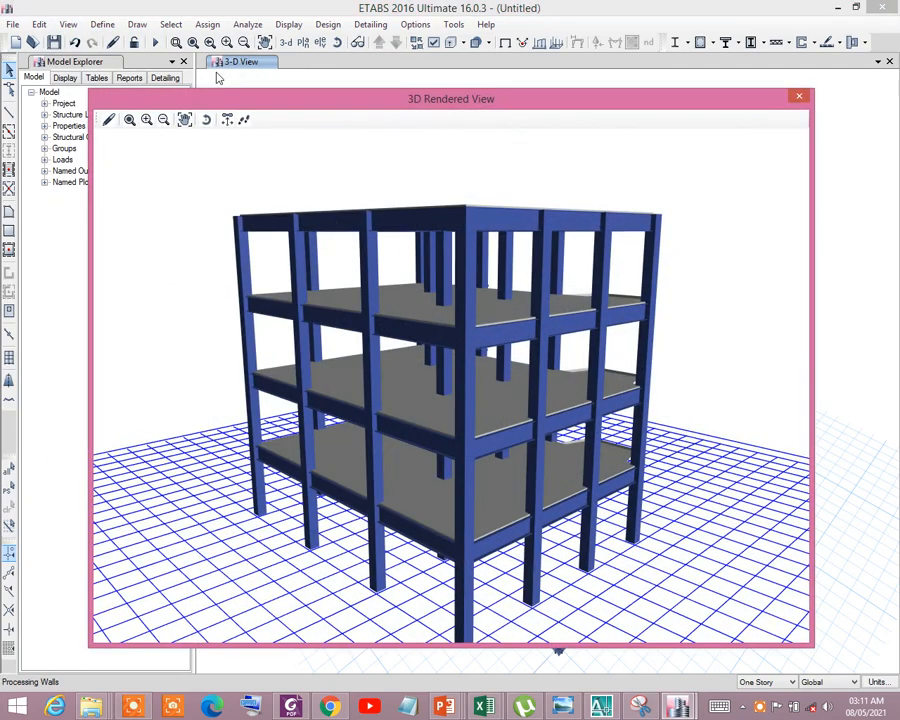
drag(268, 157, 474, 406)
drag(572, 320, 701, 410)
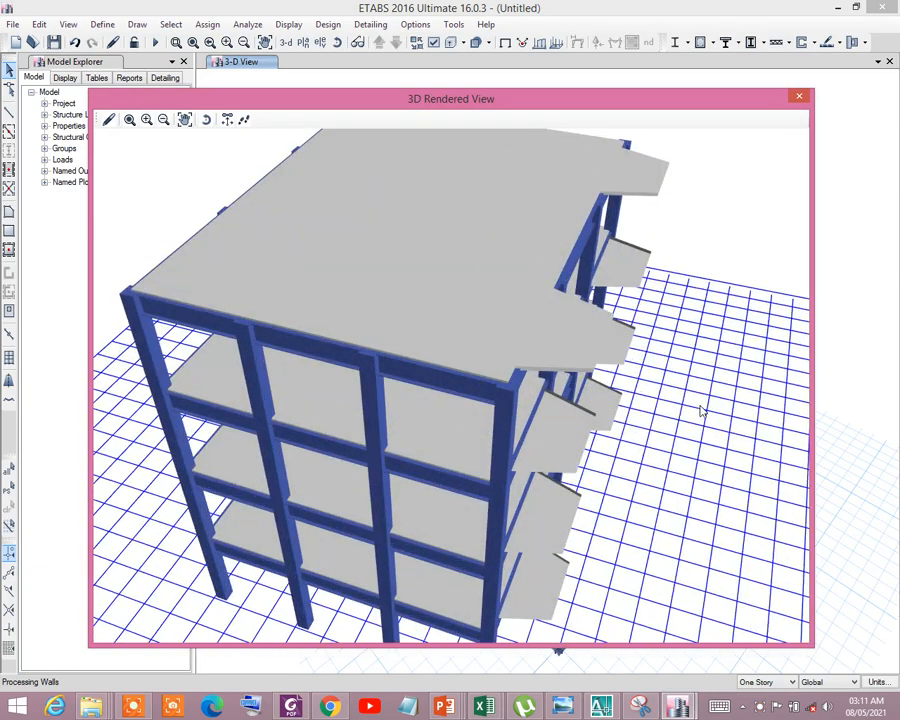
click(227, 119)
drag(717, 278, 661, 225)
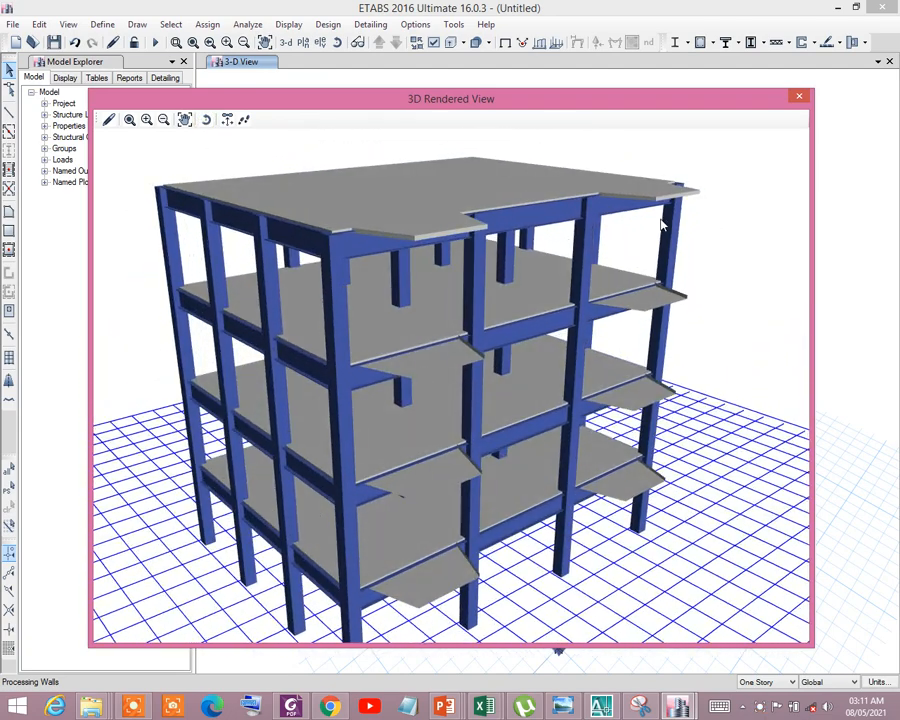
drag(515, 351, 518, 358)
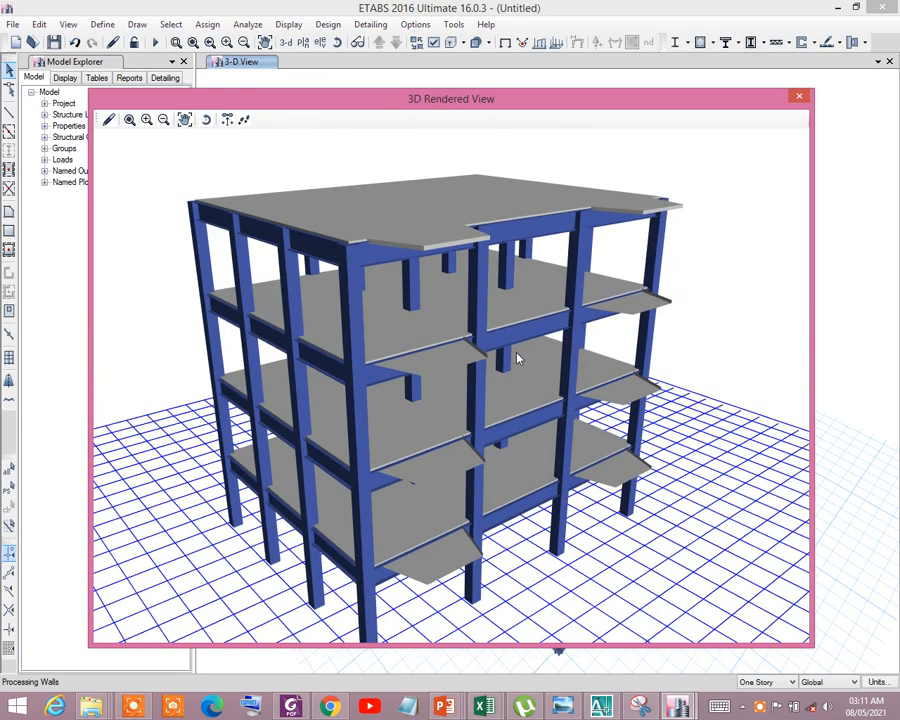
click(801, 97)
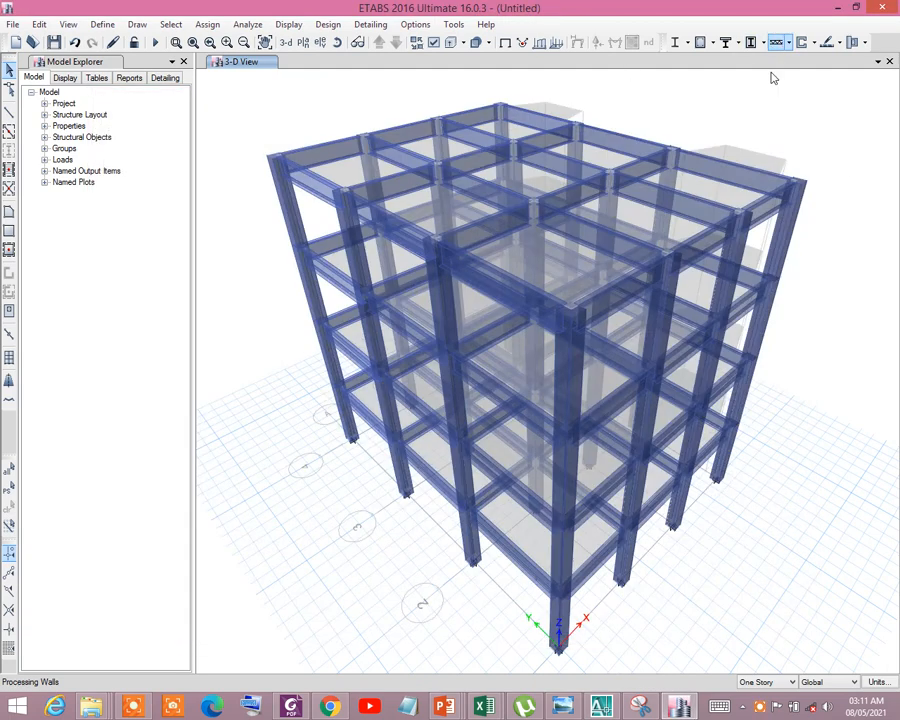
scroll(544, 363, down, 2)
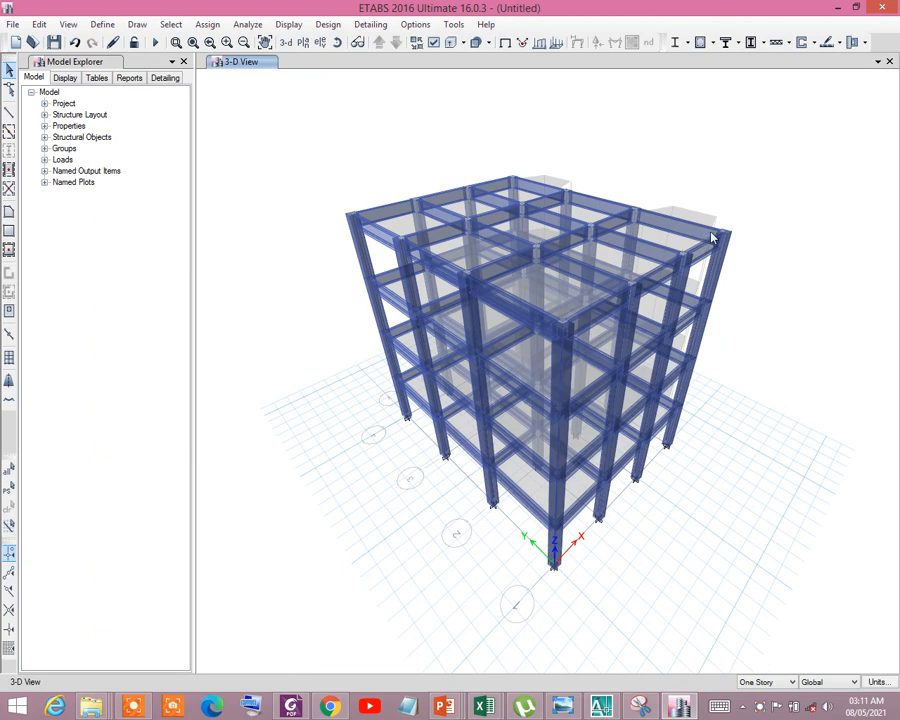
Set the 3-D view's display options to color the objects by Stories and apply the change.
click(434, 43)
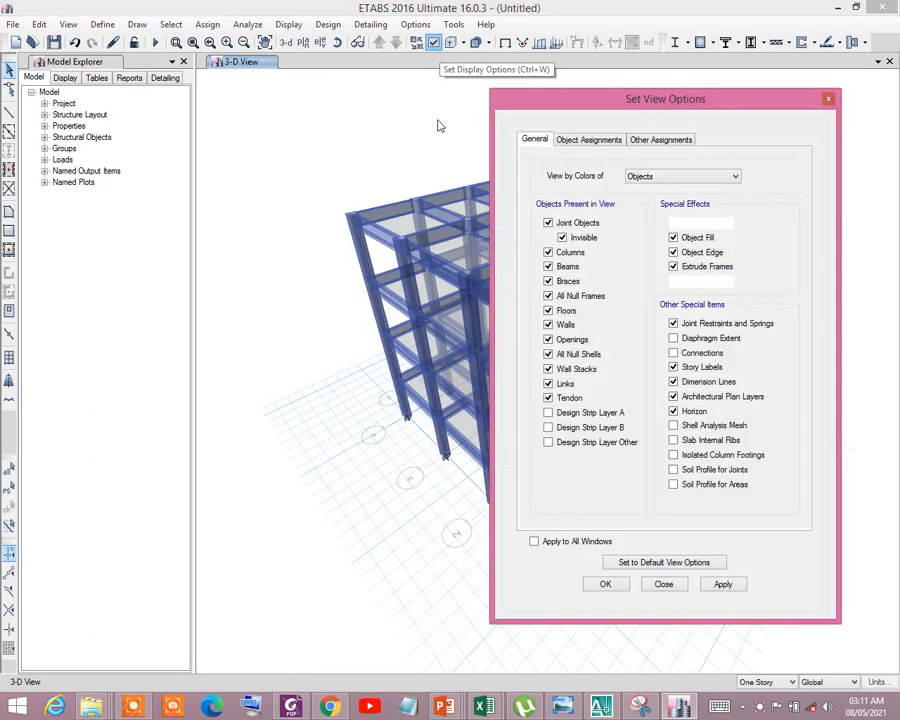
drag(655, 96, 614, 103)
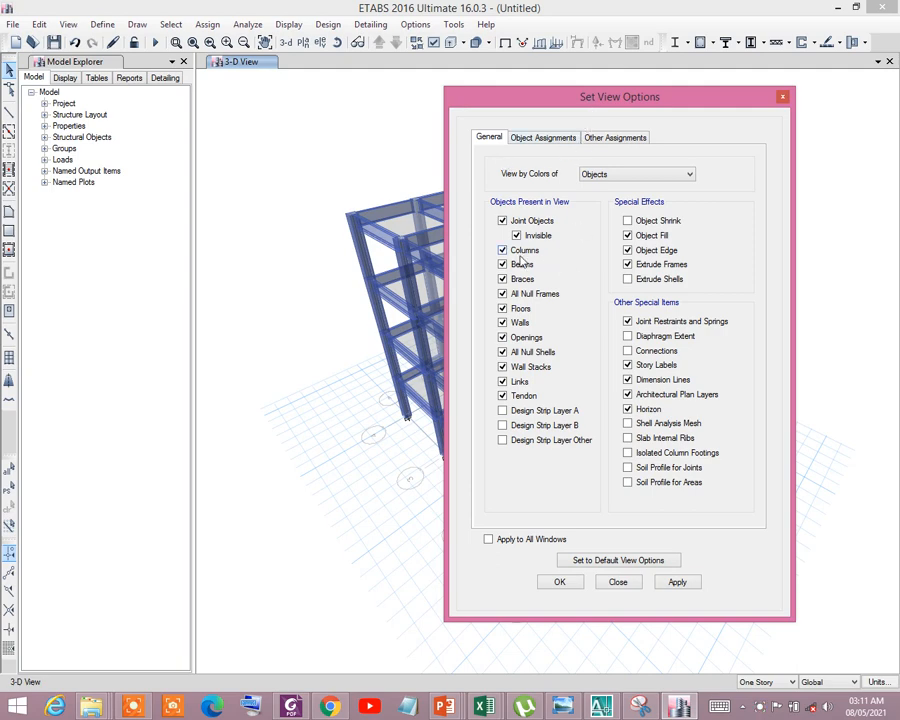
click(650, 174)
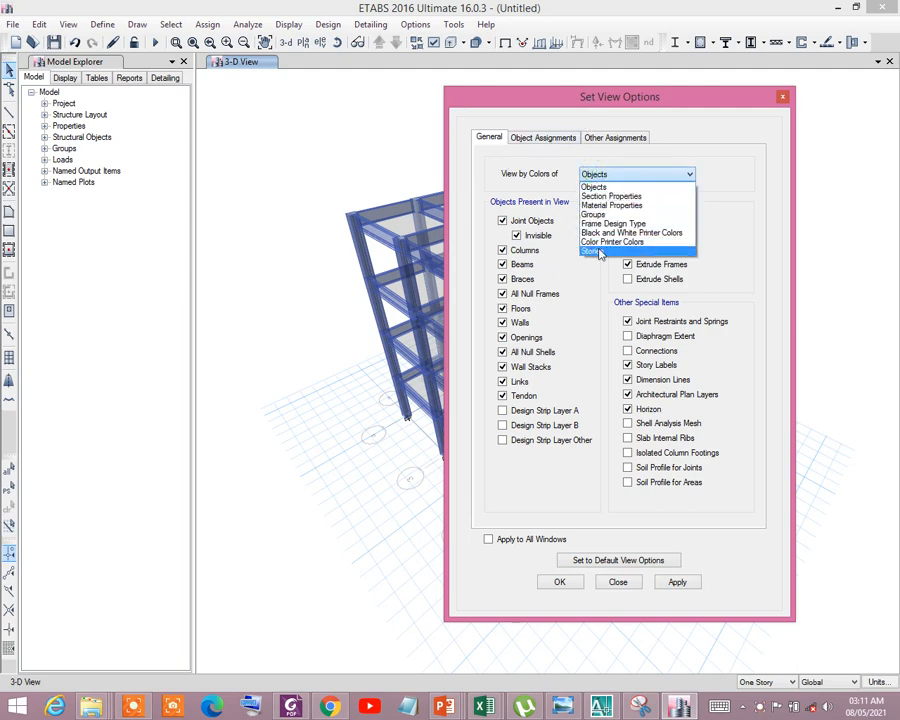
click(615, 250)
click(679, 583)
click(622, 585)
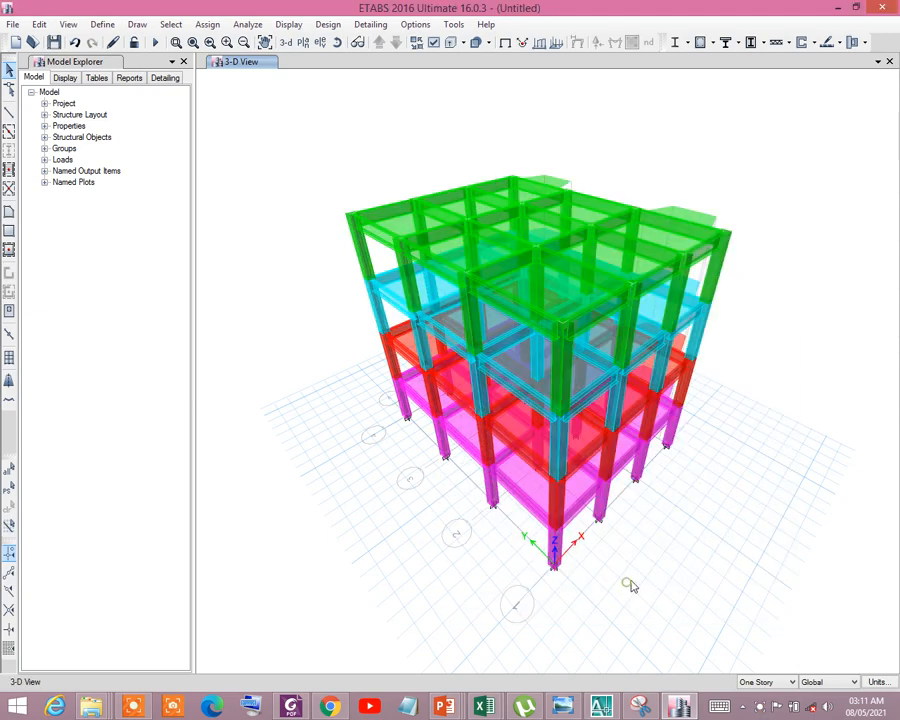
Rotate the 3-D view around the building to examine the story colors and the projecting slabs outside grid line D.
click(337, 42)
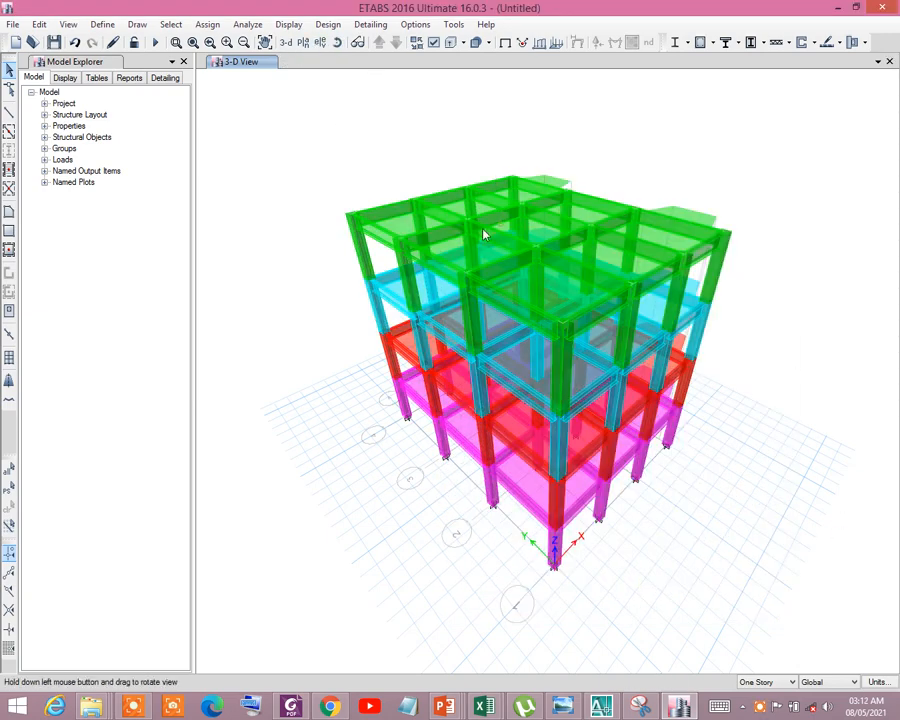
drag(484, 235, 312, 230)
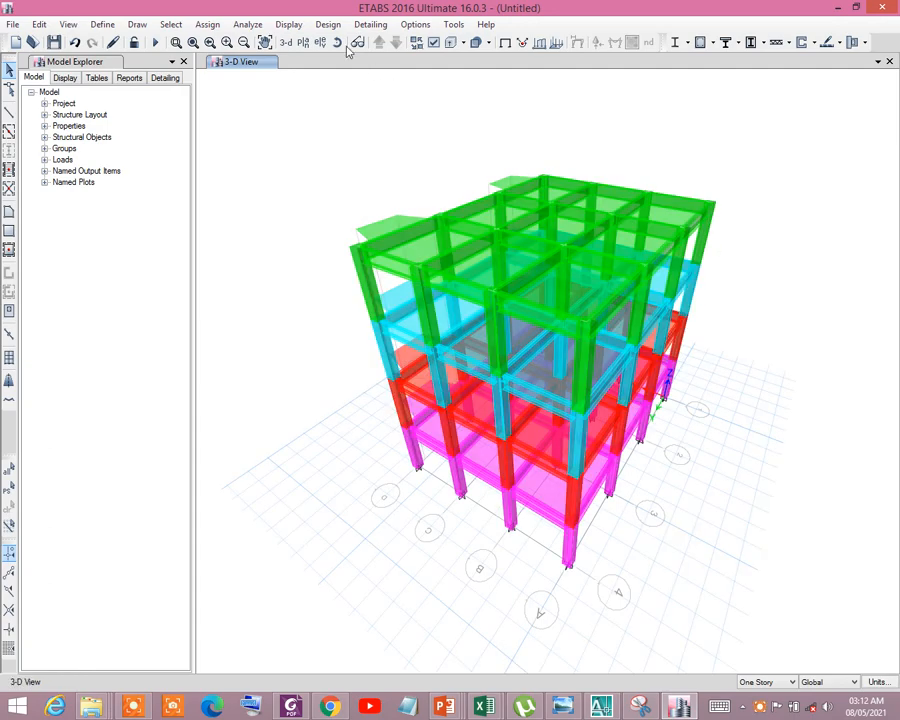
click(335, 44)
drag(594, 247, 352, 262)
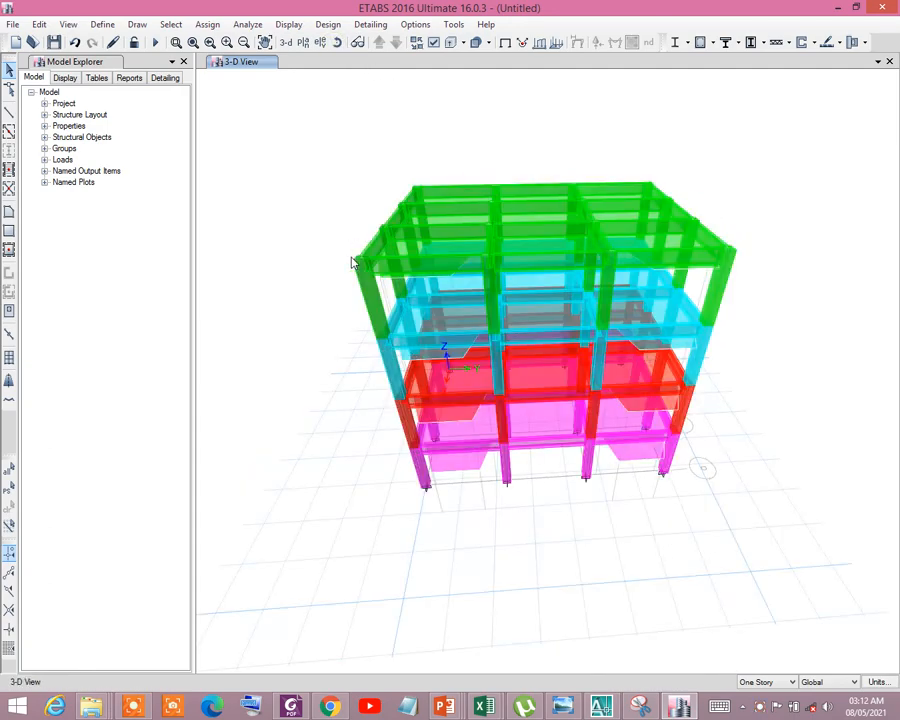
click(335, 43)
drag(362, 176, 291, 191)
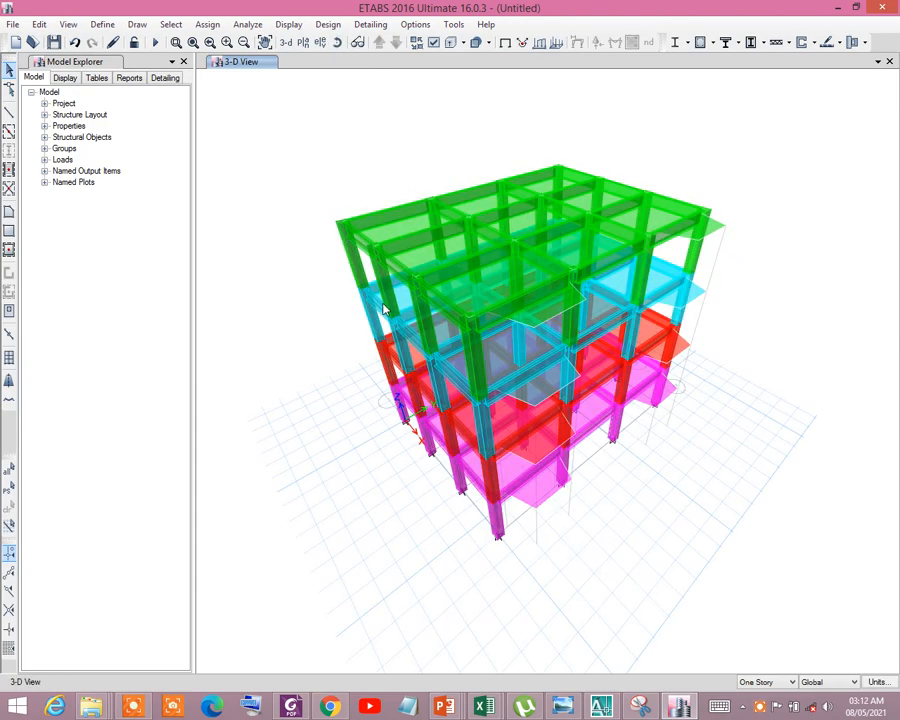
scroll(374, 295, up, 3)
scroll(295, 293, down, 4)
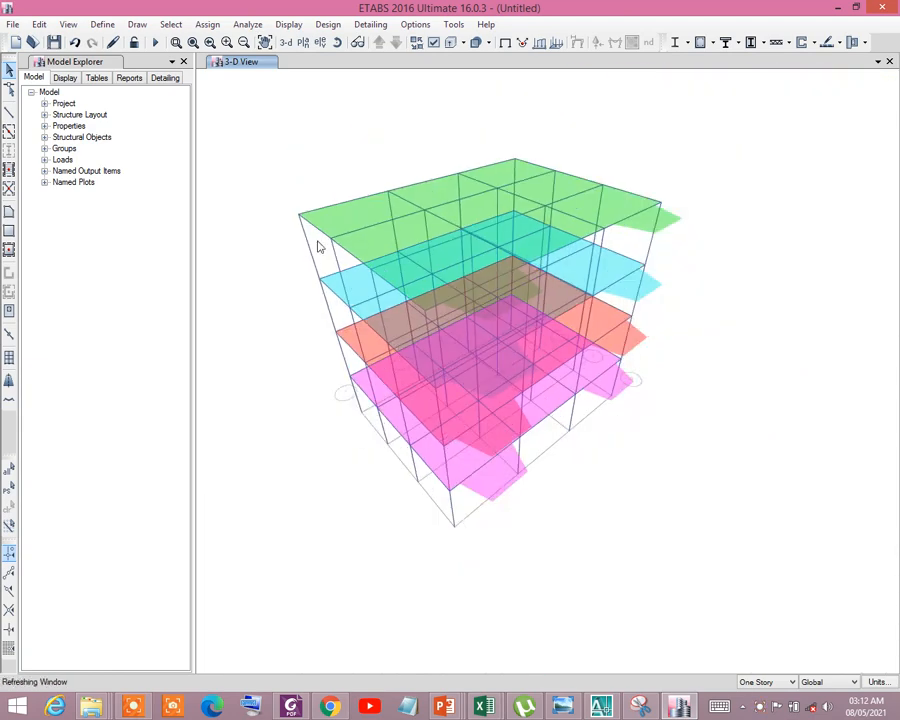
Display the building's objects as opaque and turn on the extruded view for shell objects.
click(474, 42)
click(463, 42)
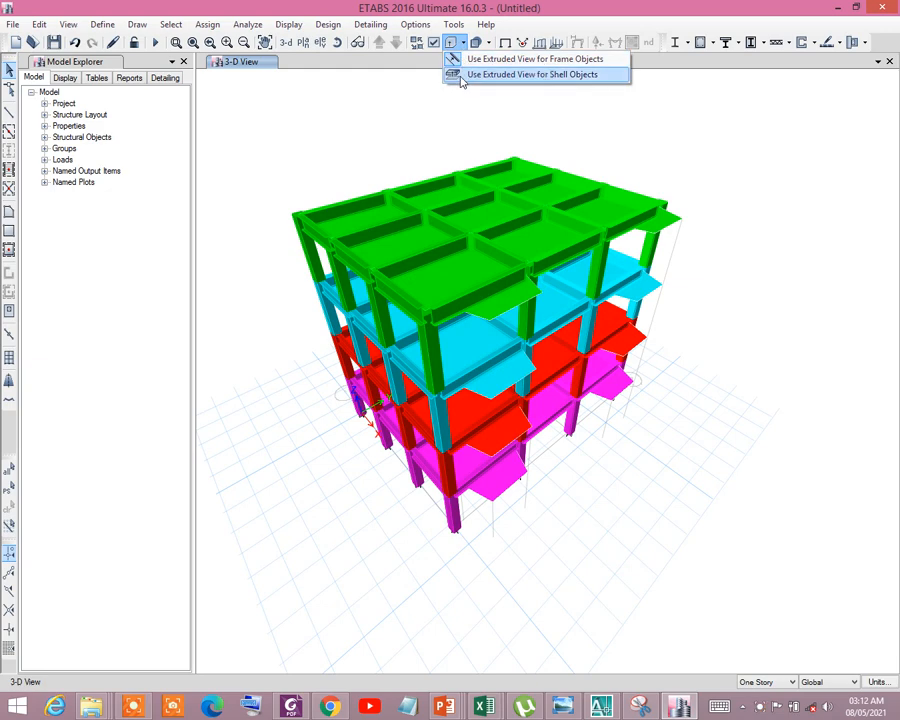
click(463, 76)
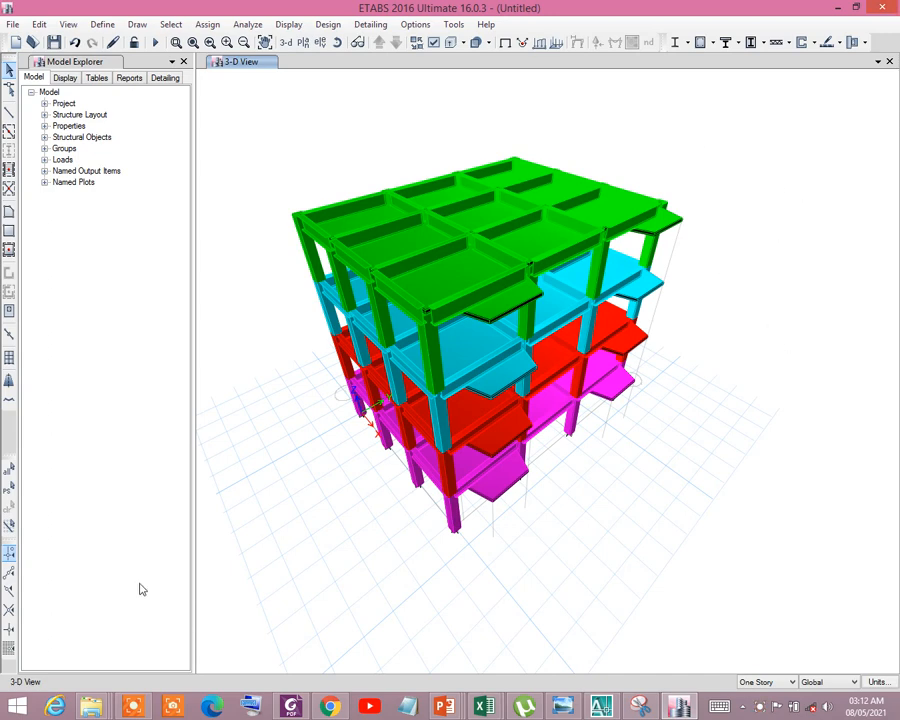
click(763, 708)
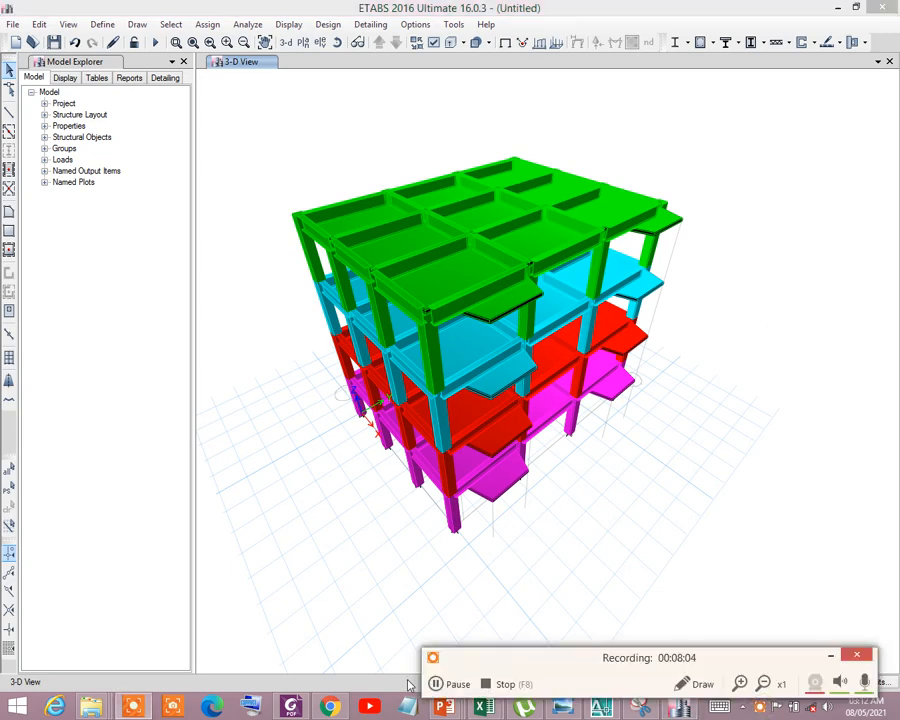